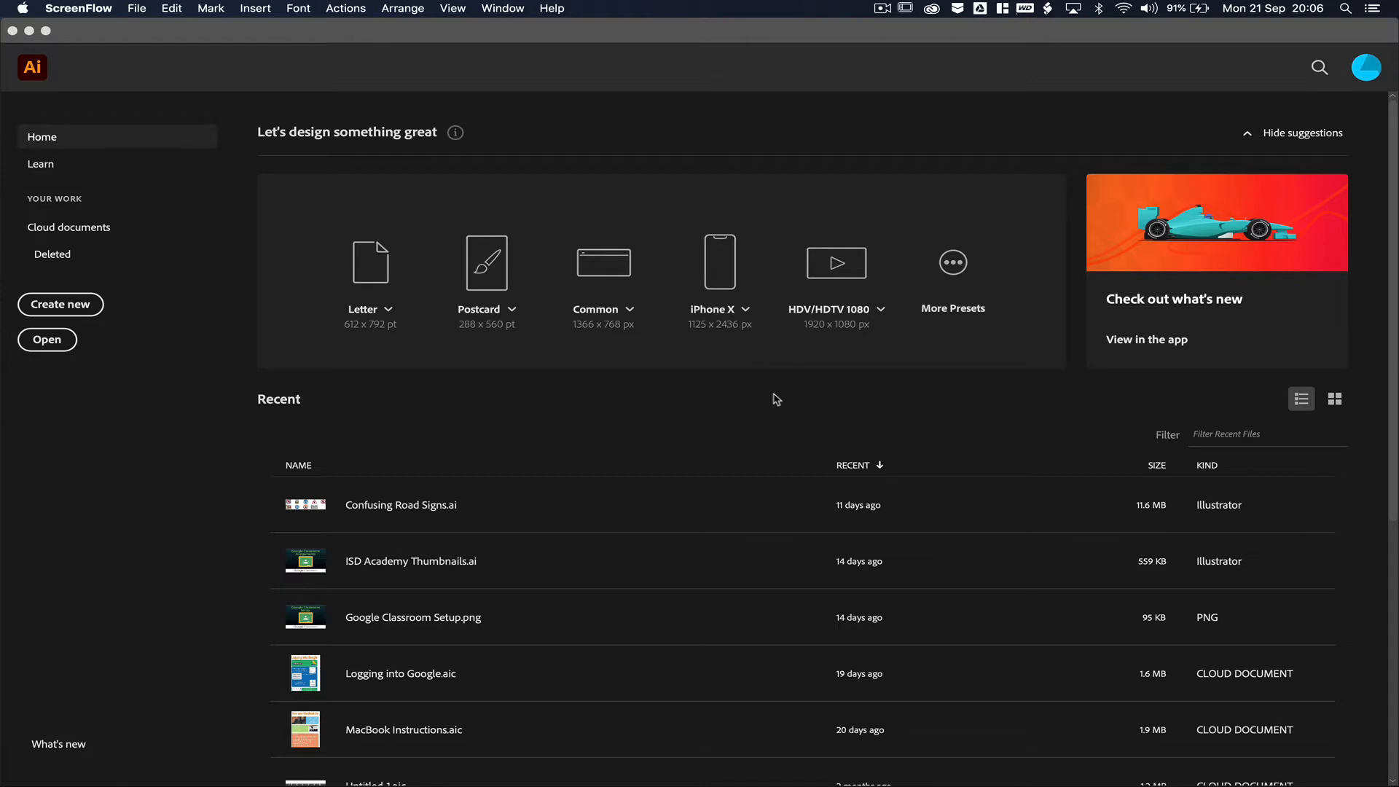
# Switch to Adobe Illustrator 2020
pyautogui.press('super+space')
pyautogui.write('ill')
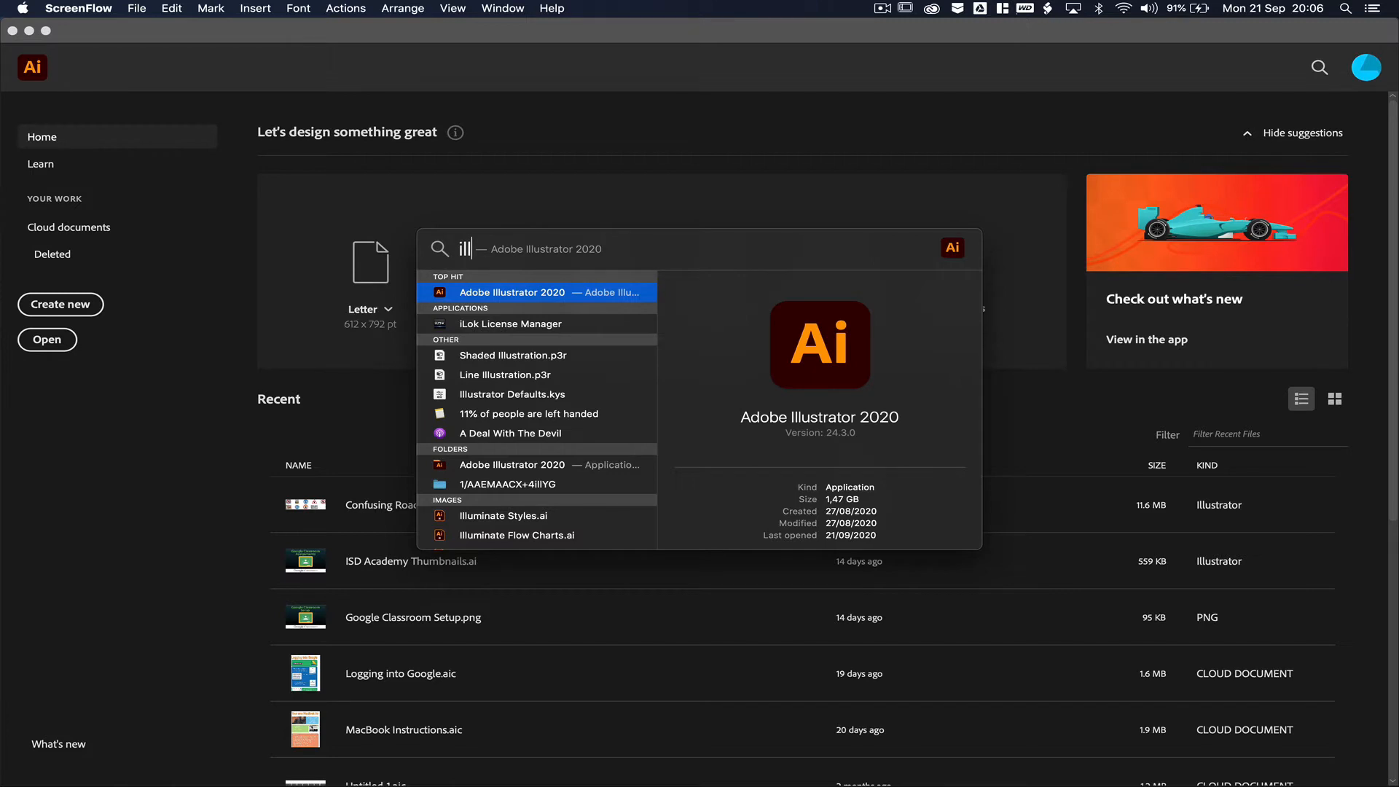
pyautogui.press('Return')
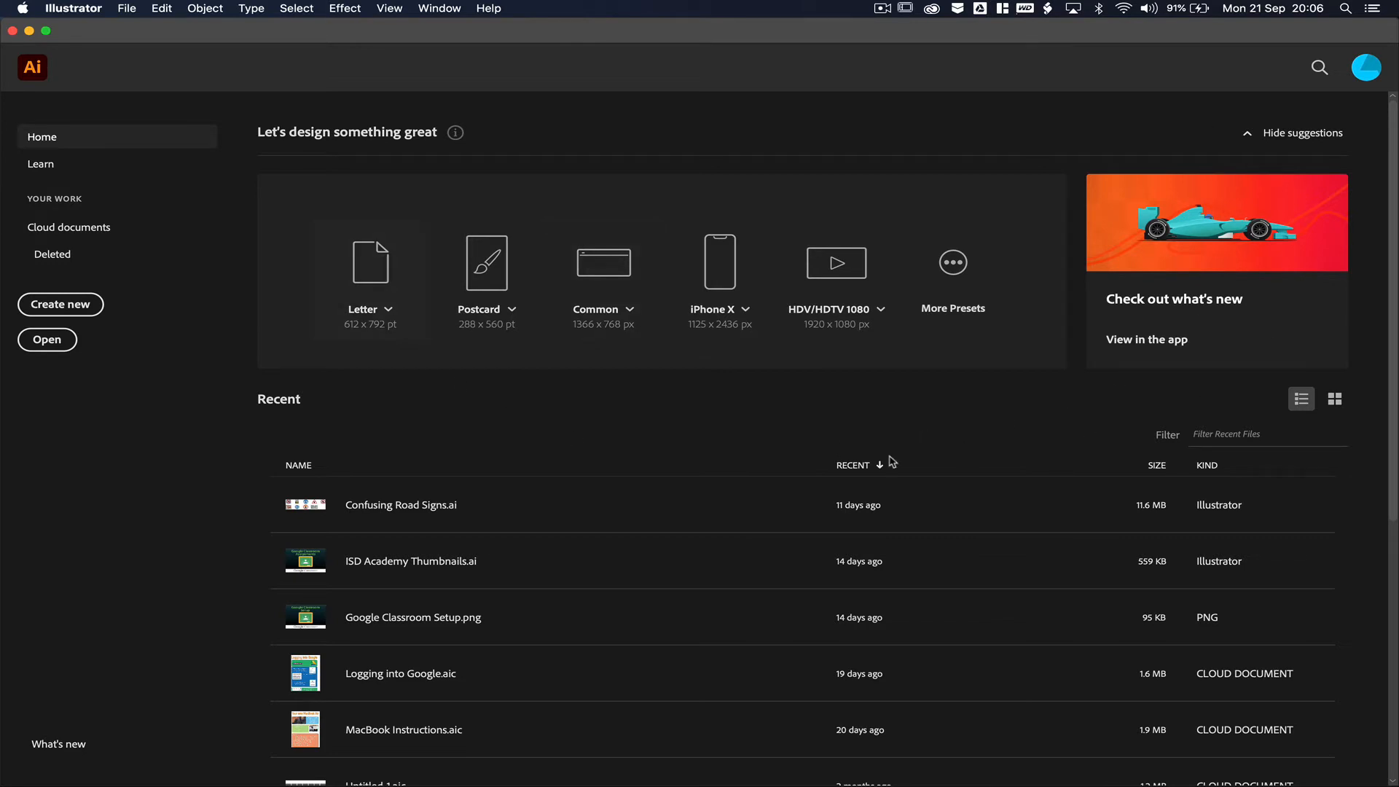
# Create a new print document from the A4 preset in portrait orientation
pyautogui.click(97, 306)
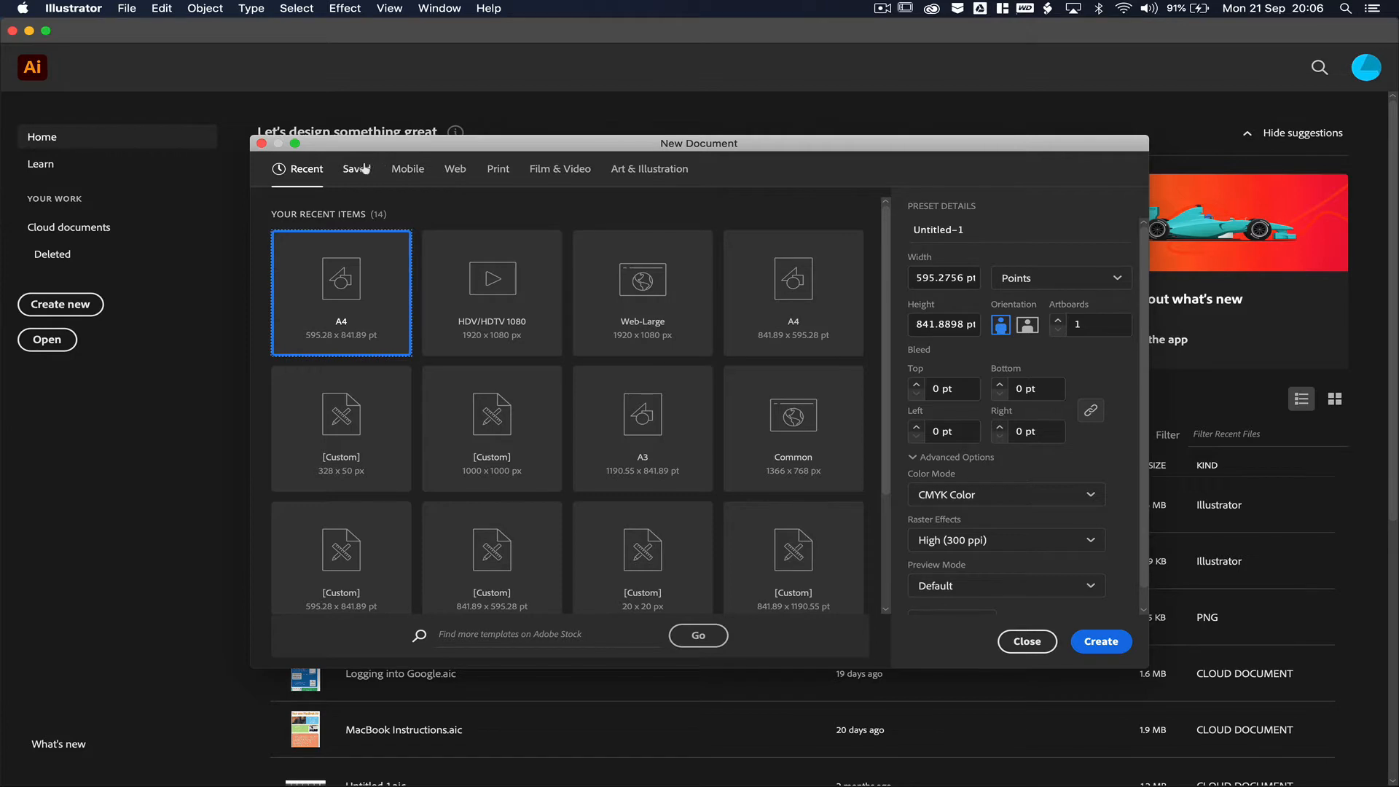
pyautogui.click(499, 171)
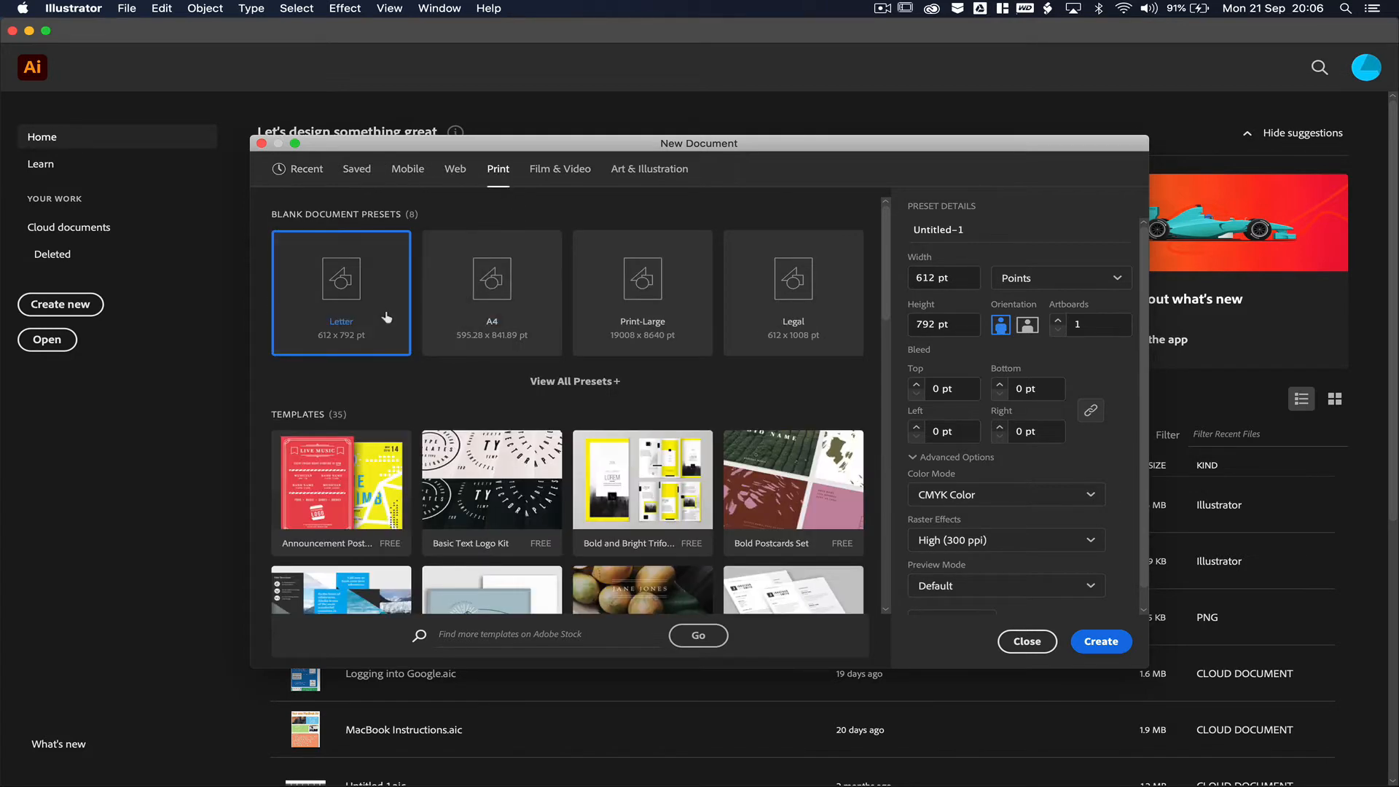
pyautogui.click(492, 306)
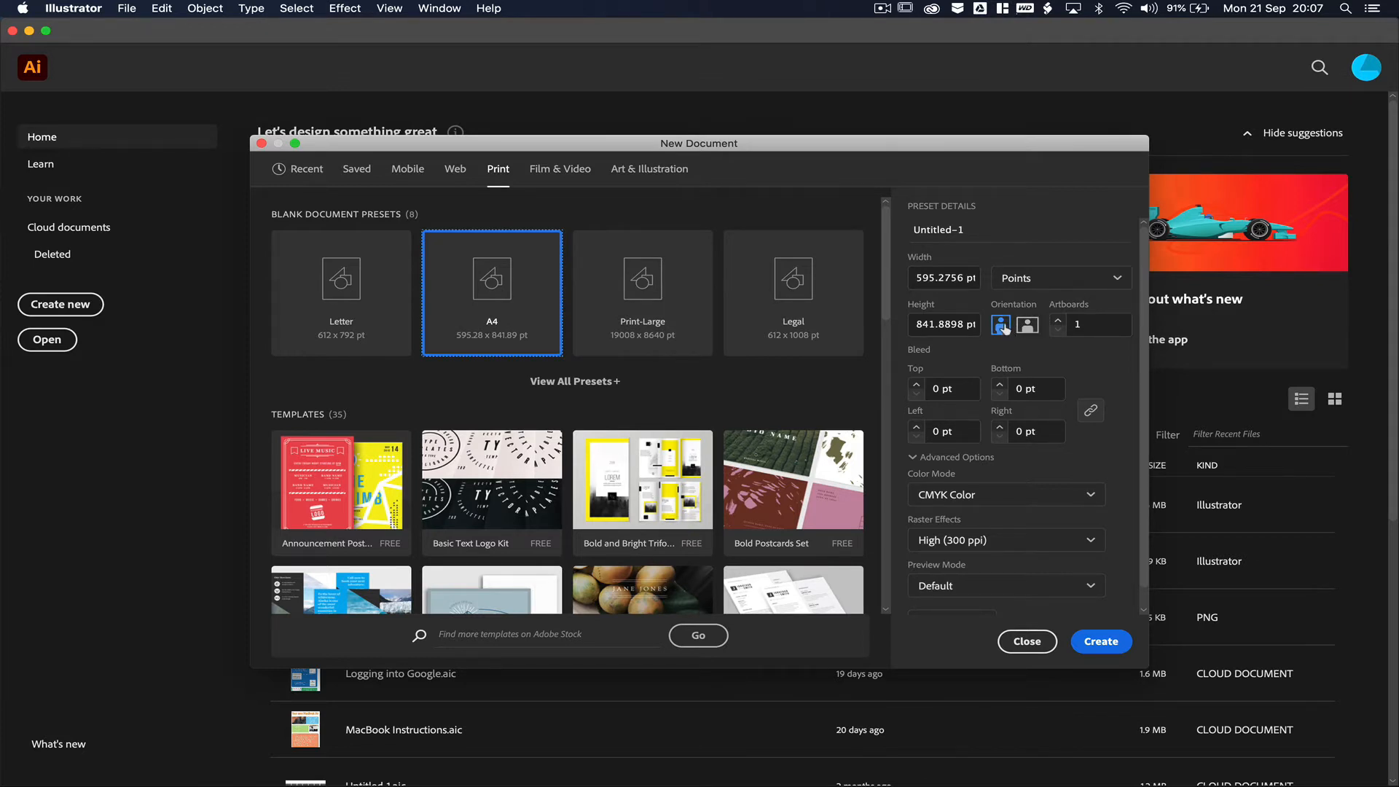
pyautogui.click(1106, 649)
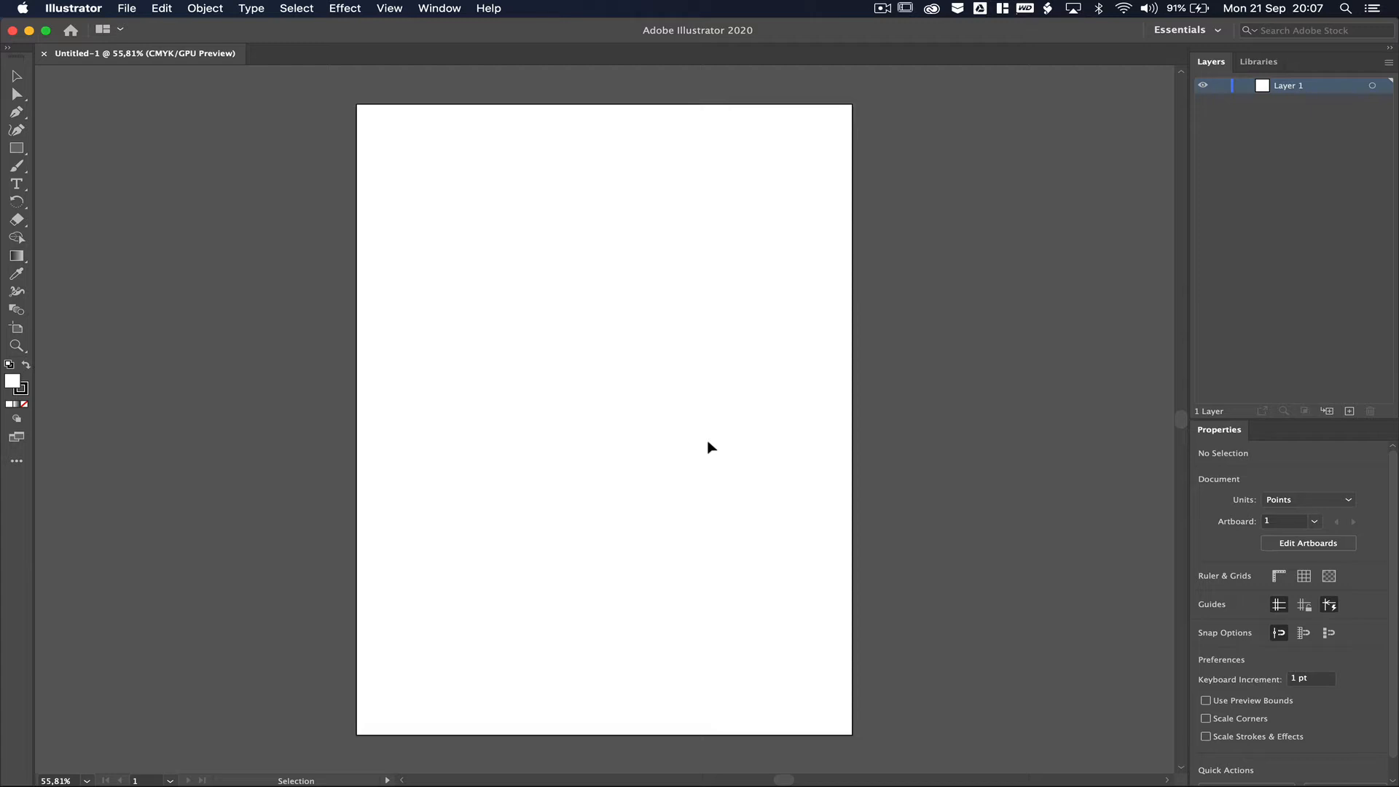
# Zoom in and out of the blank A4 artboard and pan around it to inspect the canvas
pyautogui.scroll(4, 711, 447)
pyautogui.scroll(-6, 711, 446)
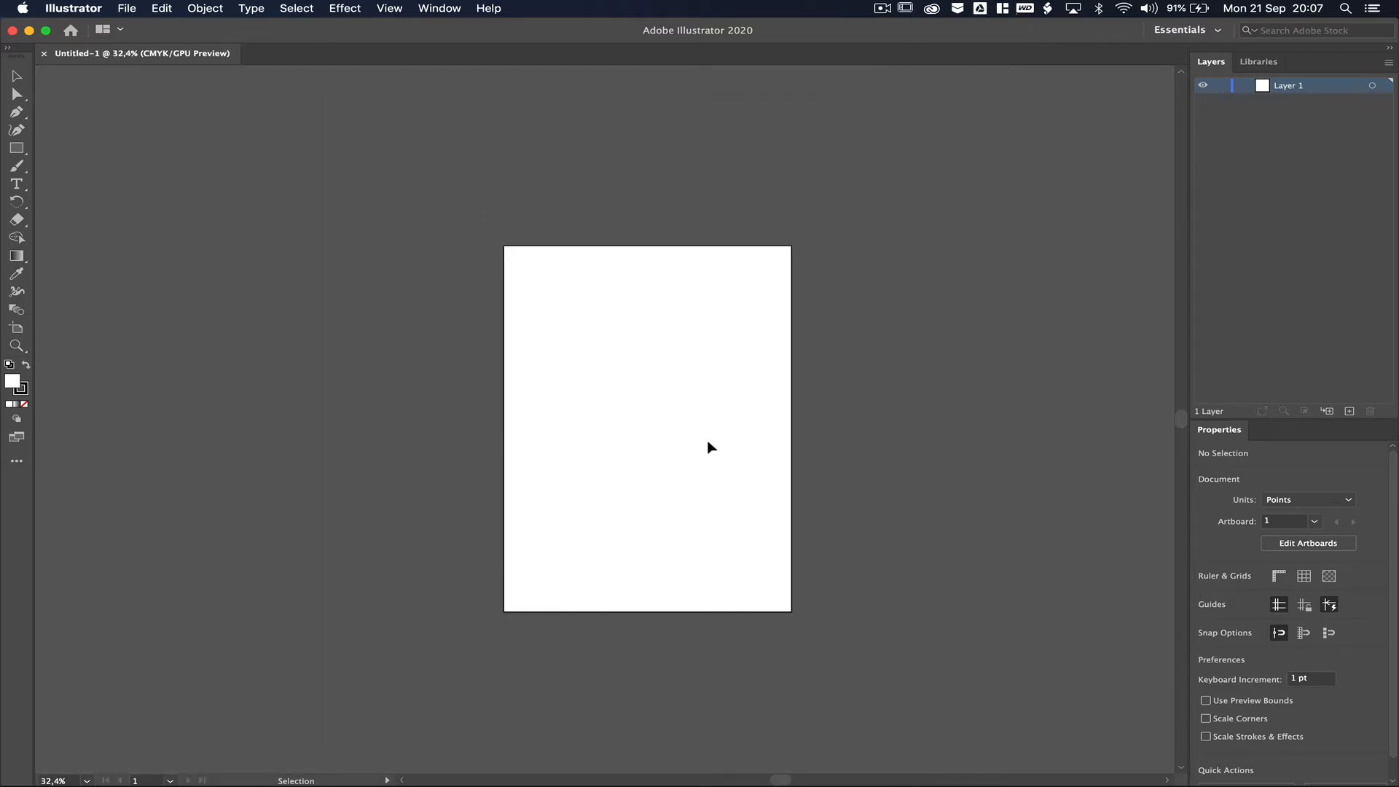
pyautogui.scroll(5, 669, 401)
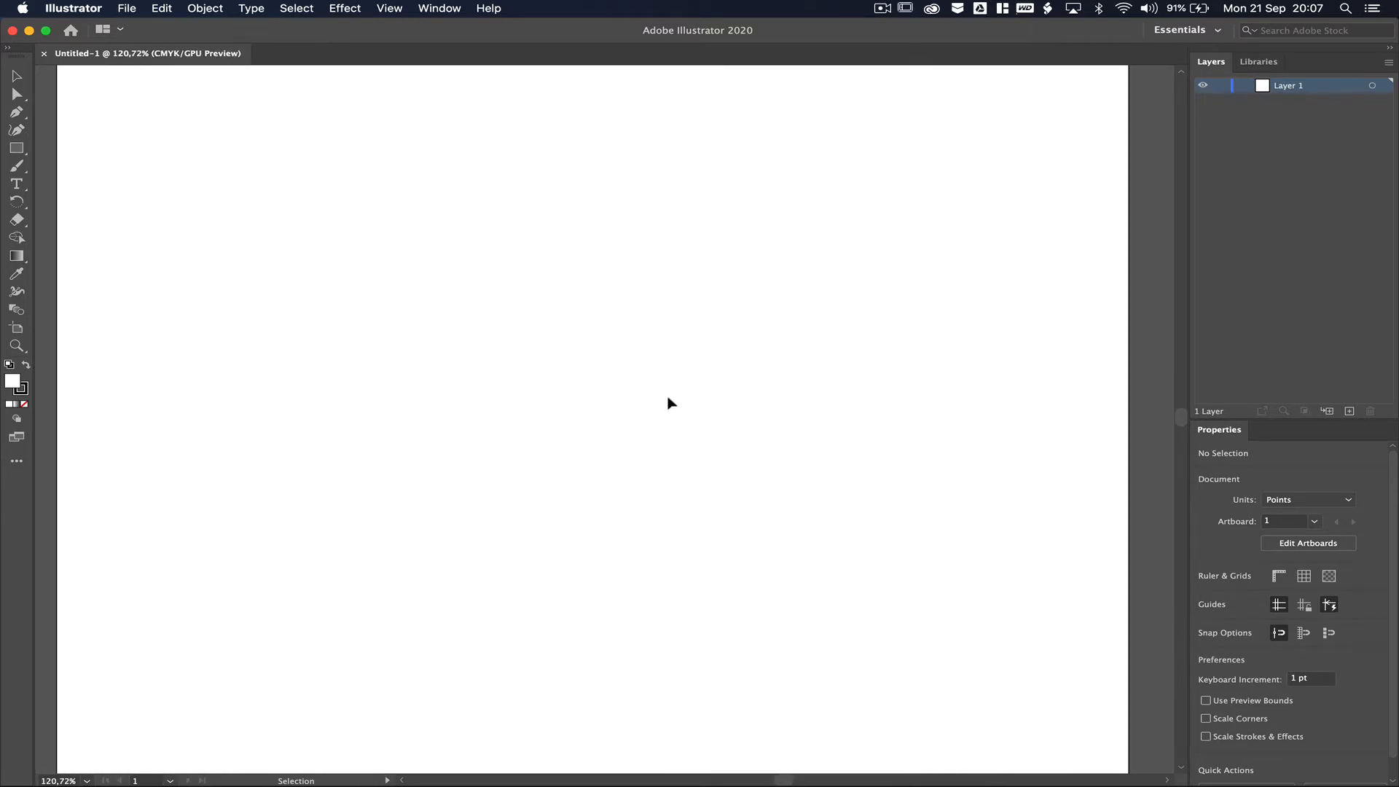
pyautogui.scroll(-4, 670, 403)
pyautogui.scroll(4, 671, 402)
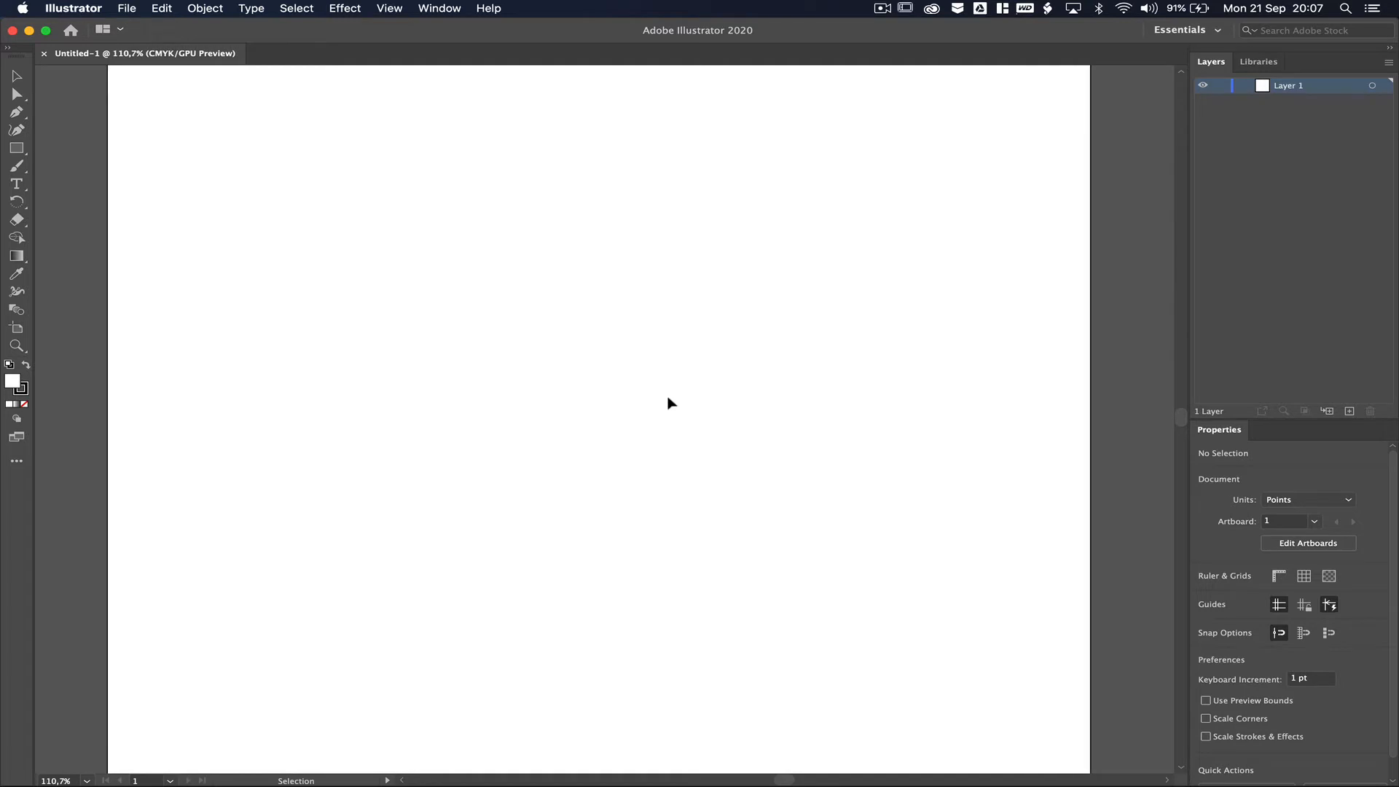
pyautogui.scroll(-5, 670, 402)
pyautogui.scroll(-2, 670, 403)
pyautogui.hscroll(1, 670, 402)
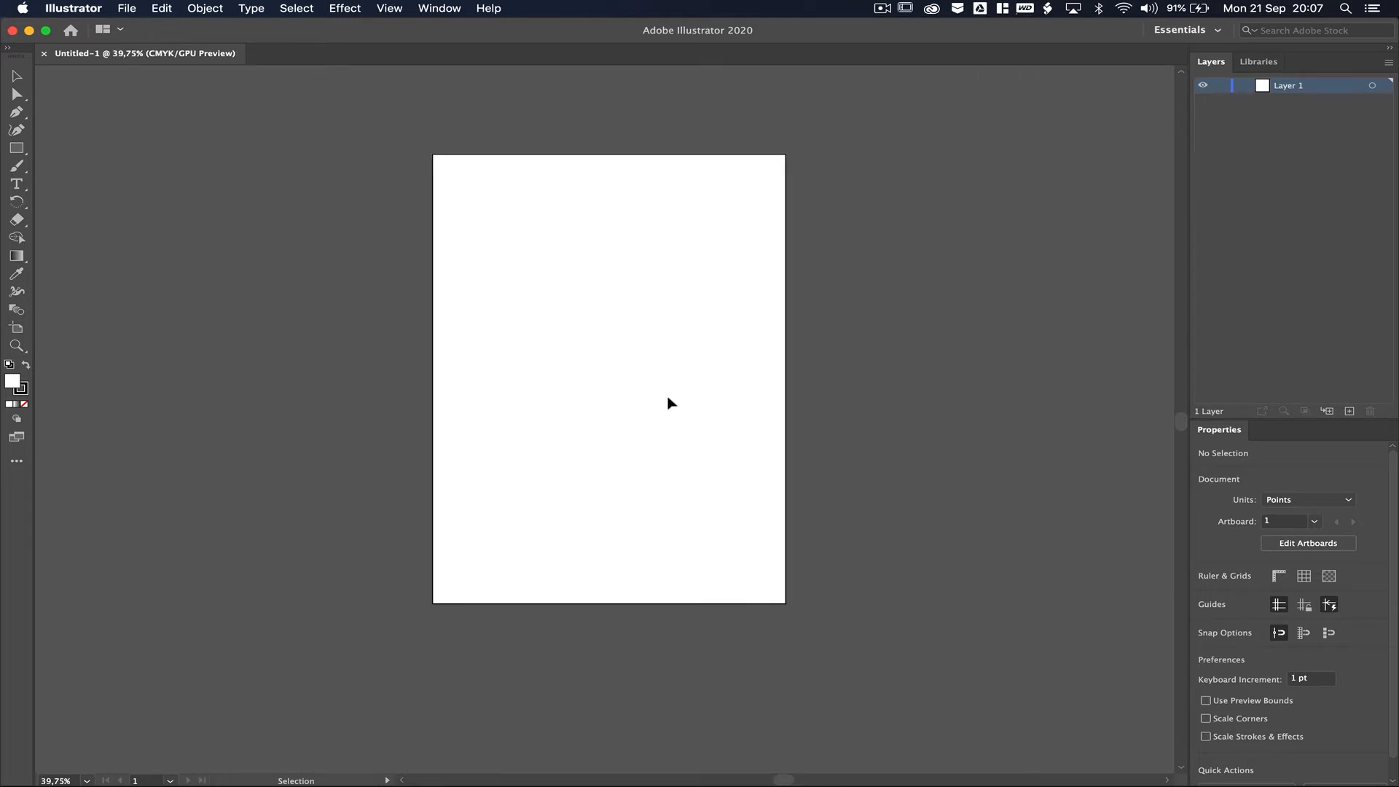
pyautogui.scroll(3, 606, 315)
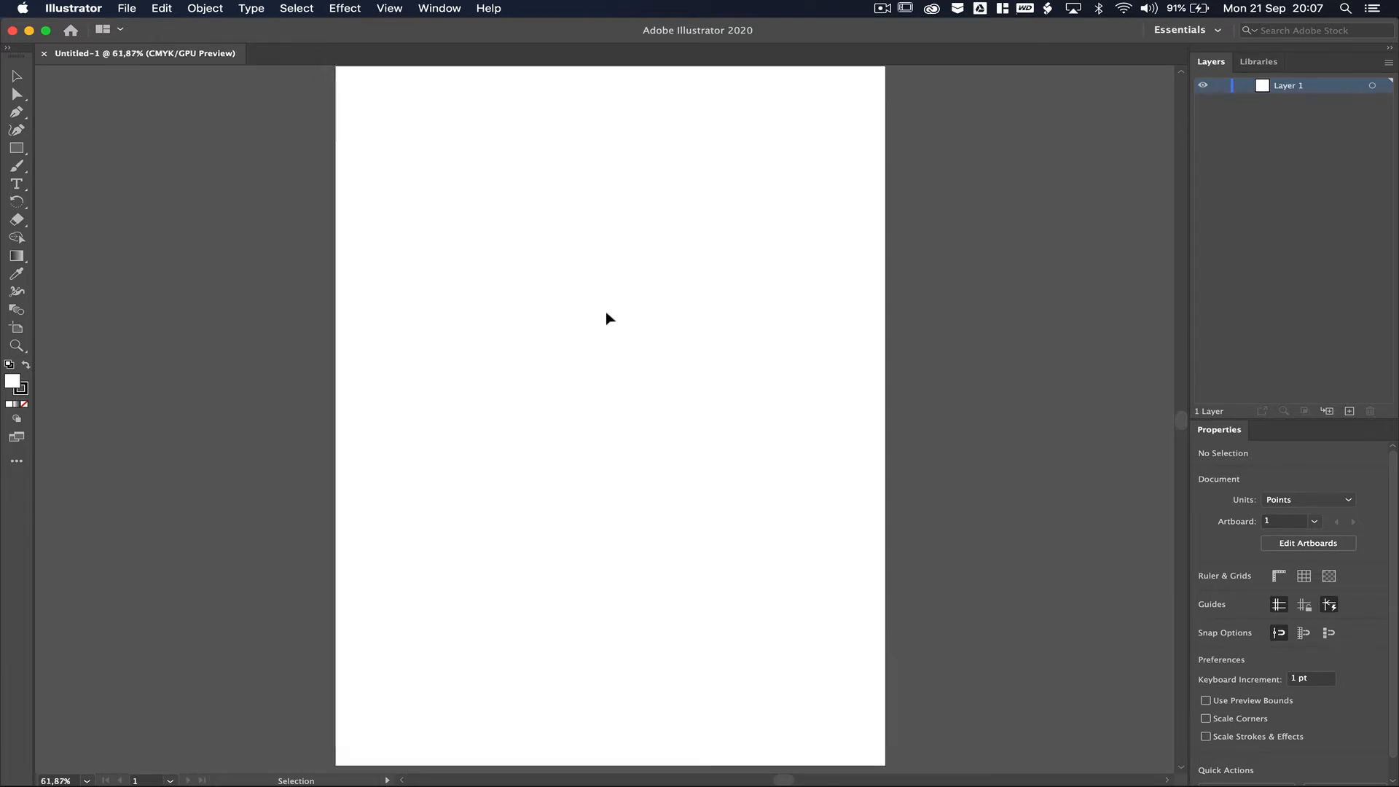
pyautogui.hscroll(-2, 605, 315)
pyautogui.hscroll(5, 606, 314)
pyautogui.scroll(3, 606, 313)
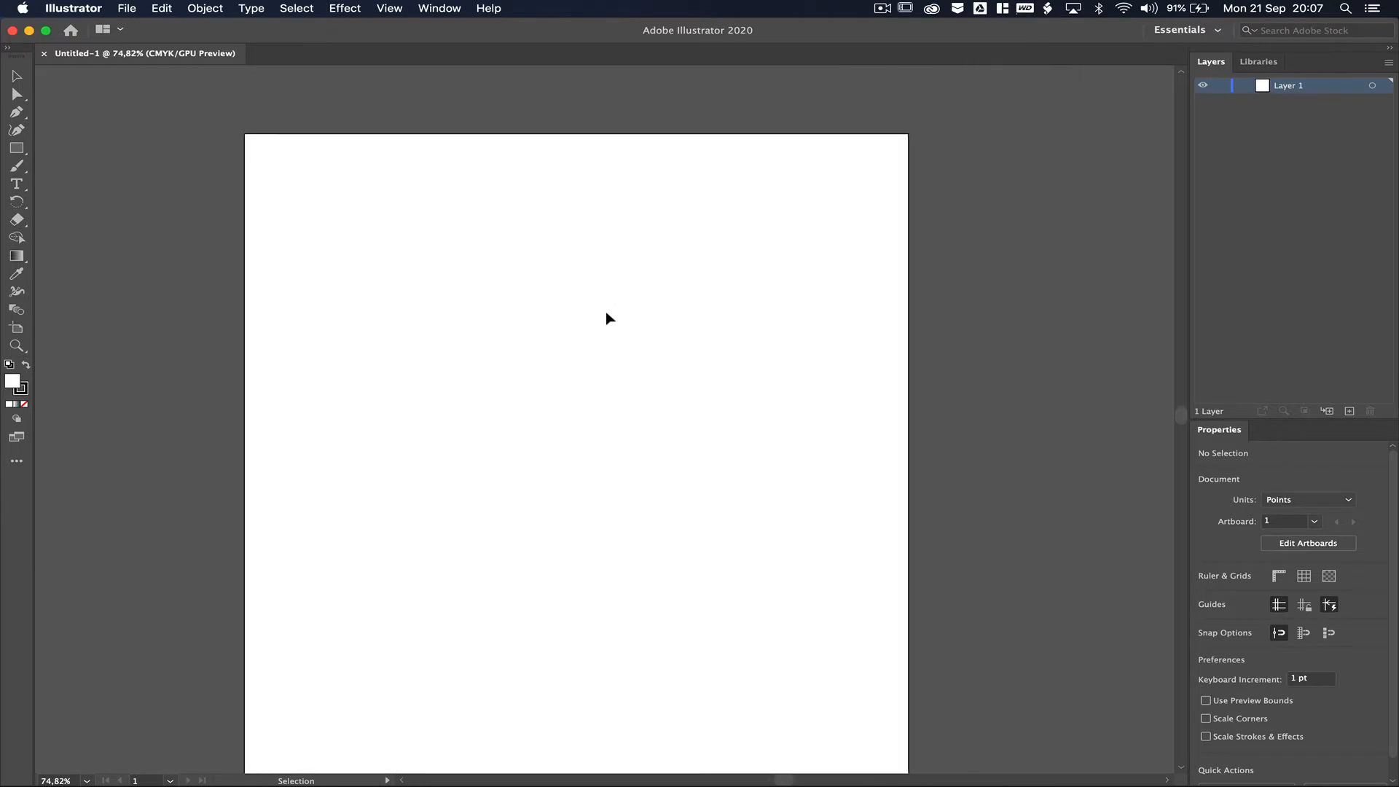
pyautogui.scroll(-4, 607, 314)
pyautogui.hscroll(-5, 605, 313)
pyautogui.scroll(2, 605, 313)
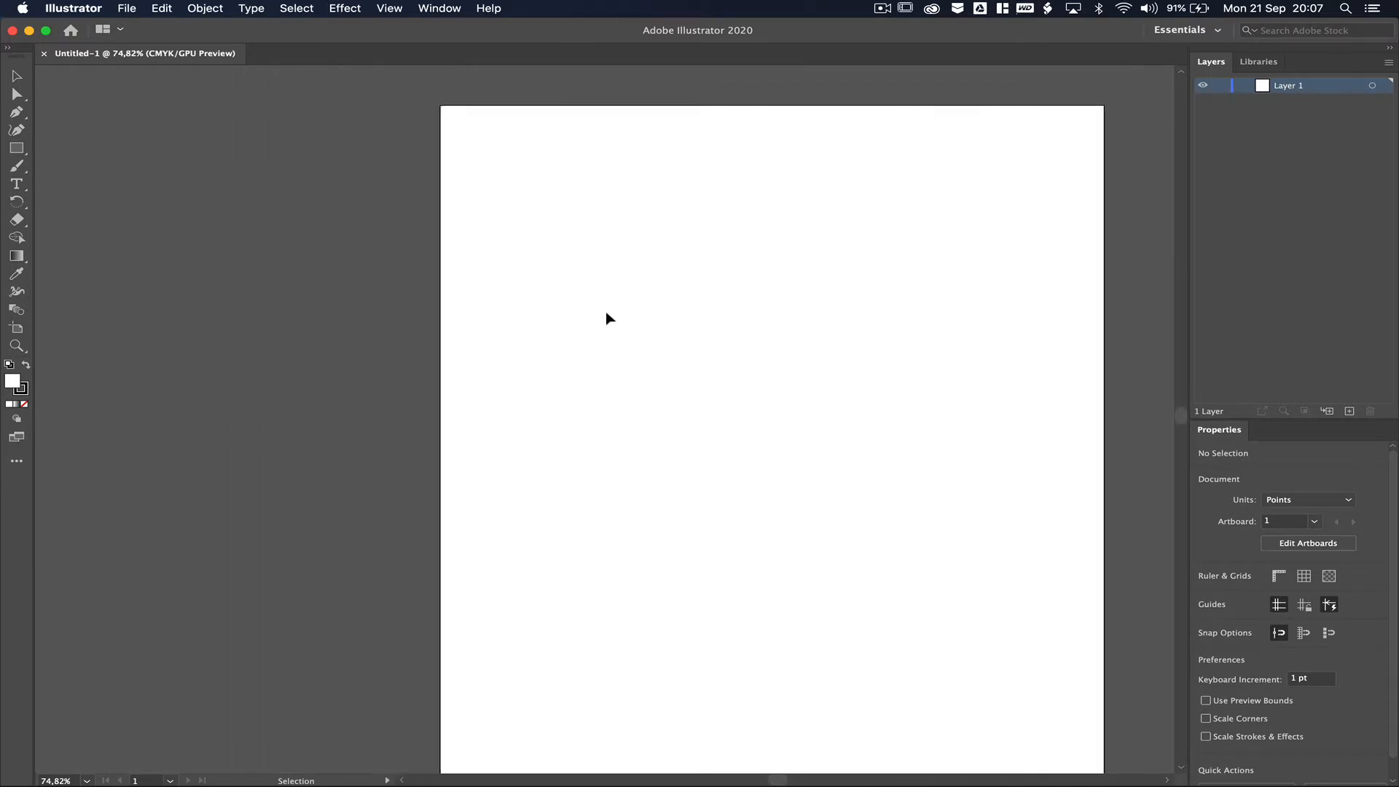
pyautogui.hscroll(4, 606, 312)
pyautogui.scroll(-2, 606, 313)
pyautogui.hscroll(-1, 605, 313)
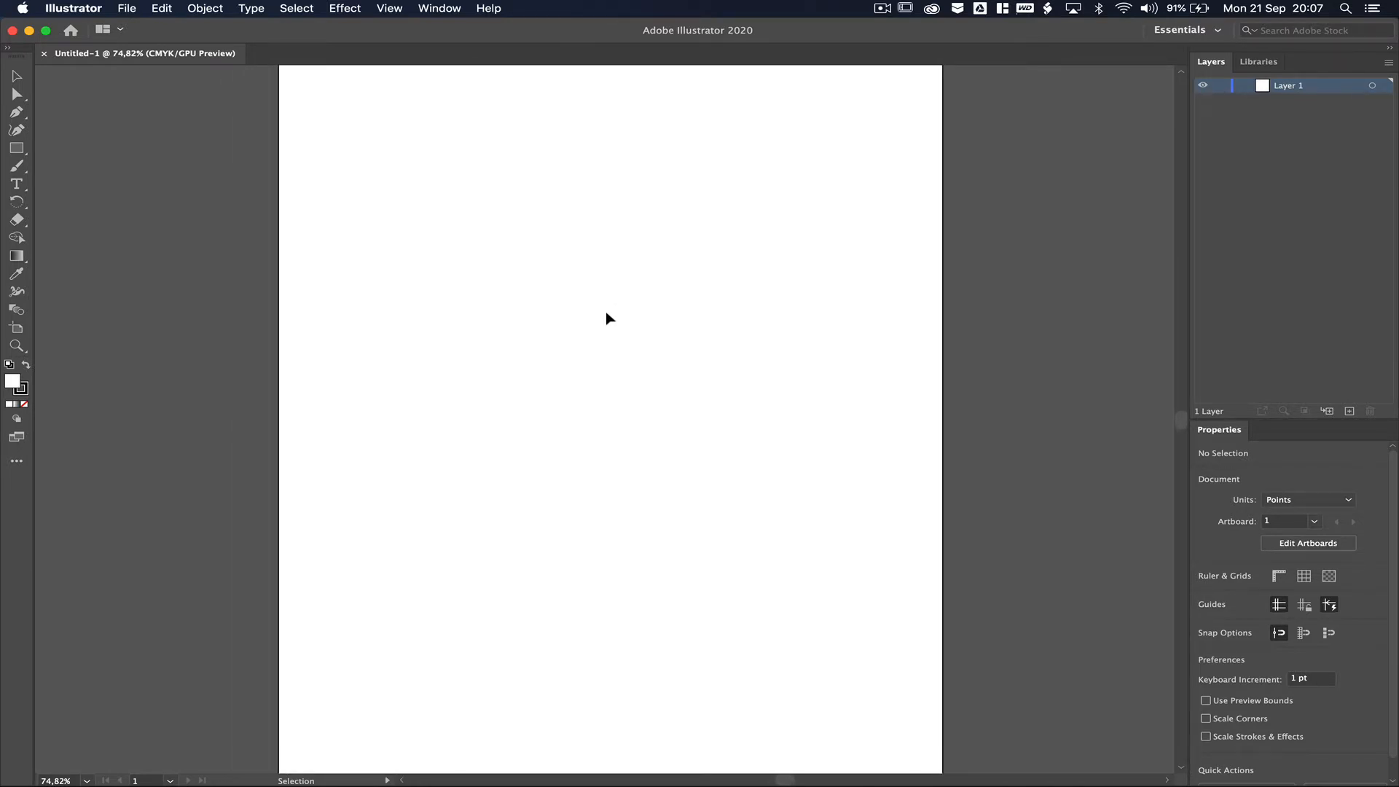
pyautogui.scroll(-3, 605, 313)
pyautogui.scroll(1, 604, 315)
pyautogui.hscroll(1, 604, 314)
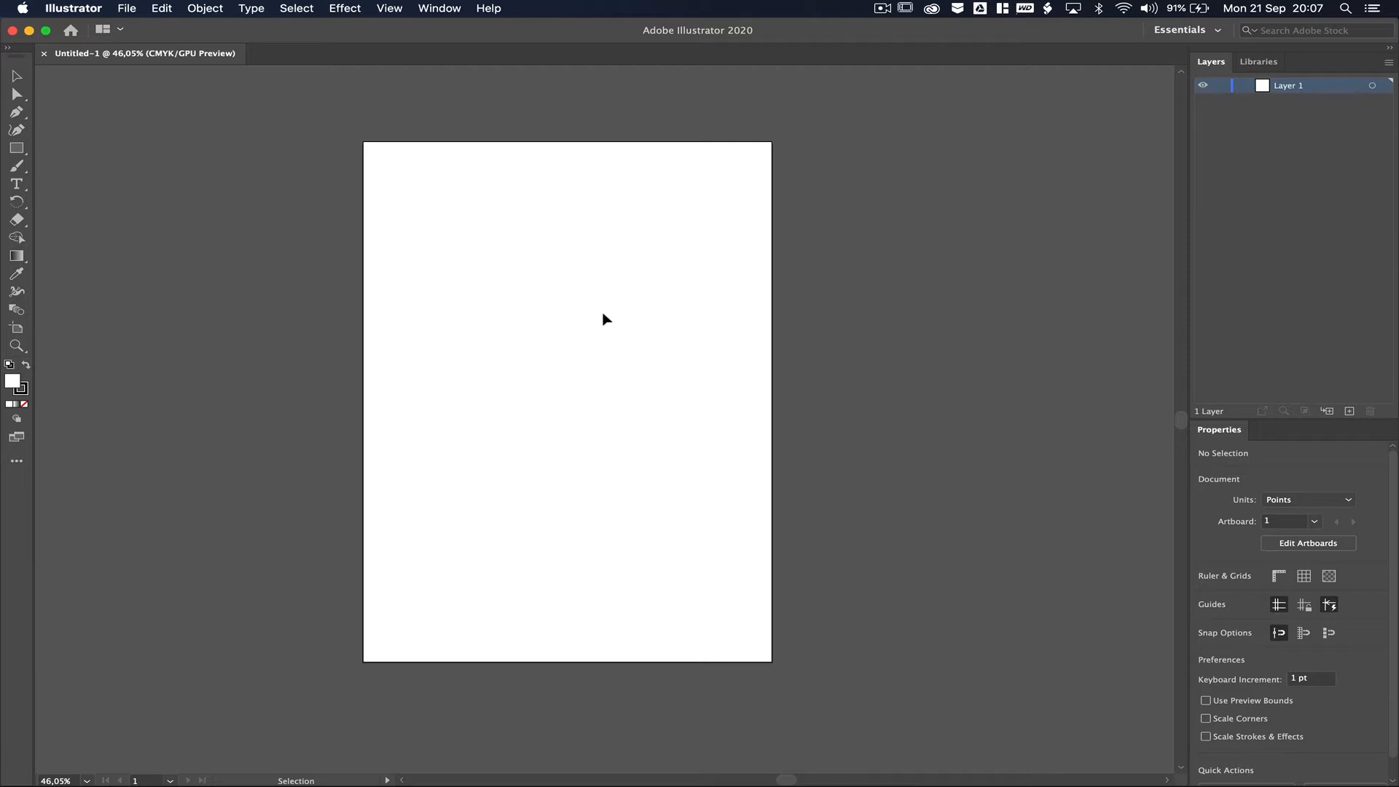
# Paint three freehand strokes on the artboard with the 5 pt Round Paintbrush
pyautogui.click(17, 167)
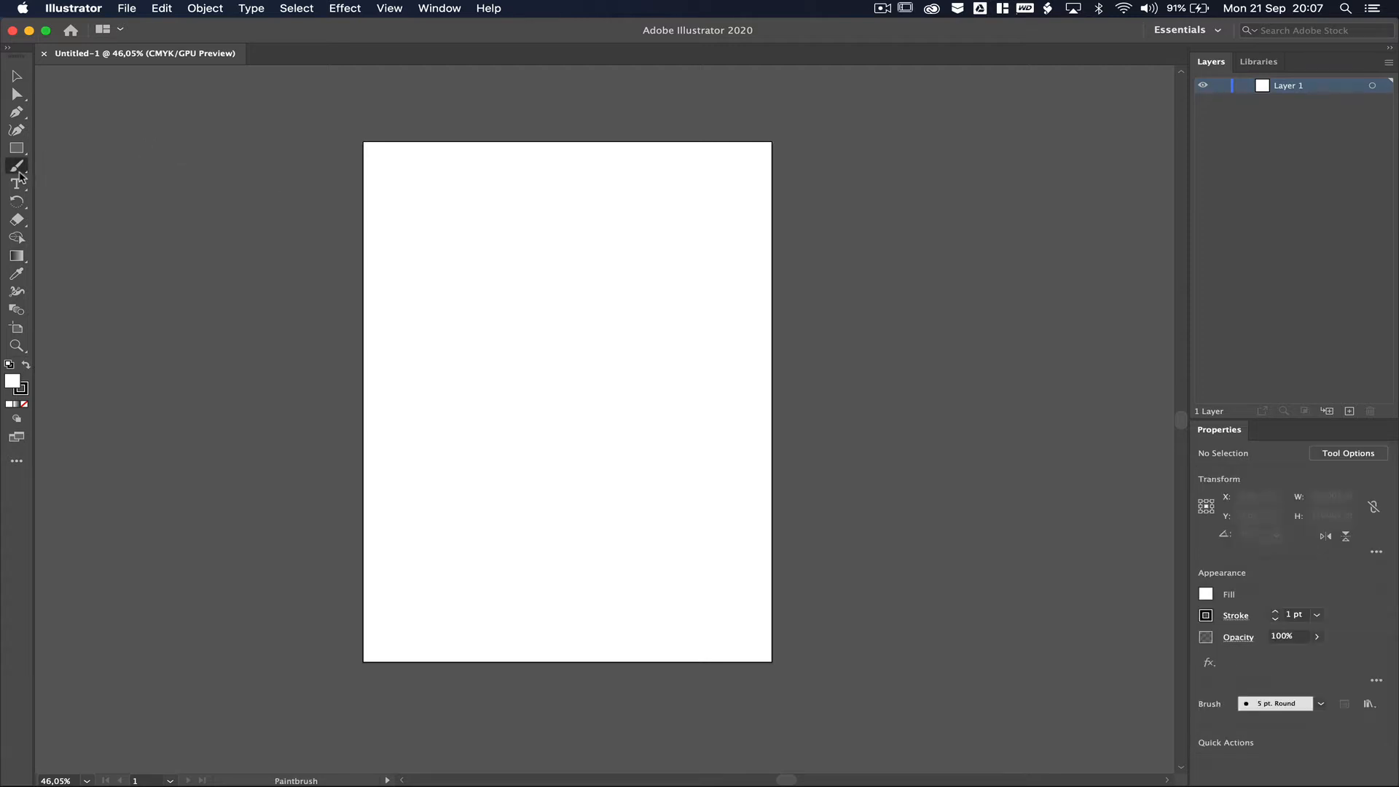
pyautogui.moveTo(476, 347)
pyautogui.mouseDown()
pyautogui.moveTo(457, 344)
pyautogui.moveTo(614, 379)
pyautogui.moveTo(608, 393)
pyautogui.mouseUp()
pyautogui.moveTo(509, 234); pyautogui.dragTo(689, 412)
pyautogui.moveTo(459, 487)
pyautogui.mouseDown()
pyautogui.moveTo(612, 494)
pyautogui.moveTo(664, 474)
pyautogui.mouseUp()
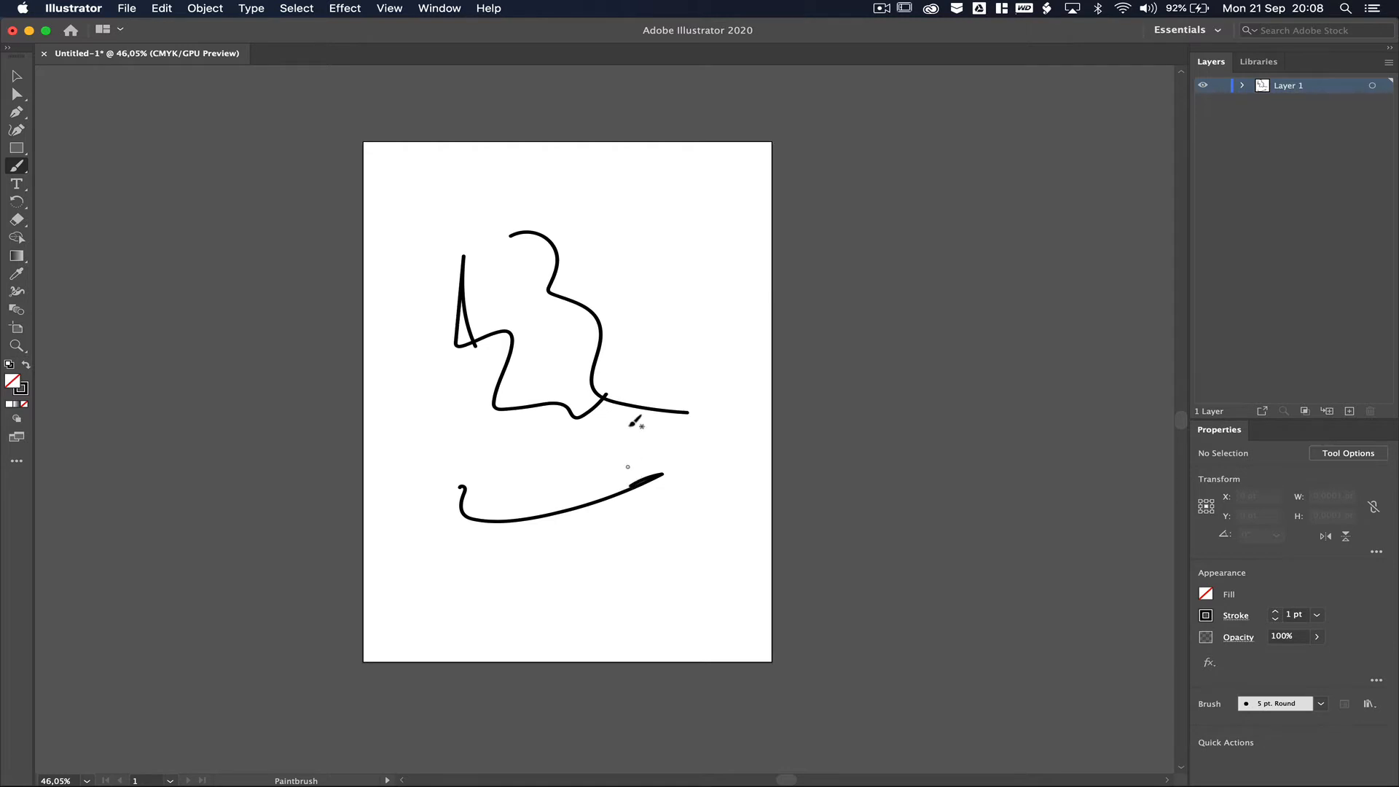
# Select all three brush strokes and delete them from the artboard
pyautogui.click(15, 78)
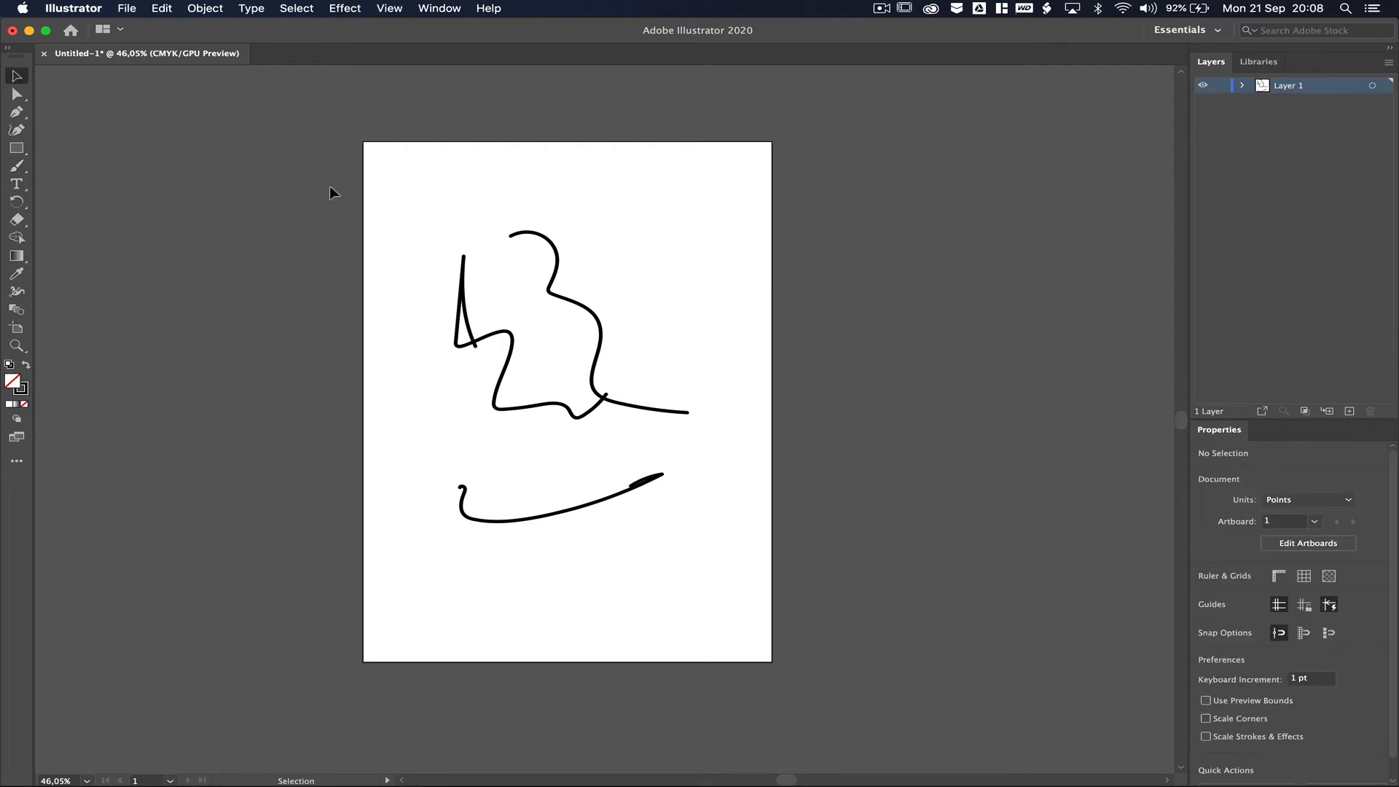
pyautogui.moveTo(364, 209)
pyautogui.mouseDown()
pyautogui.moveTo(669, 534)
pyautogui.moveTo(797, 596)
pyautogui.mouseUp()
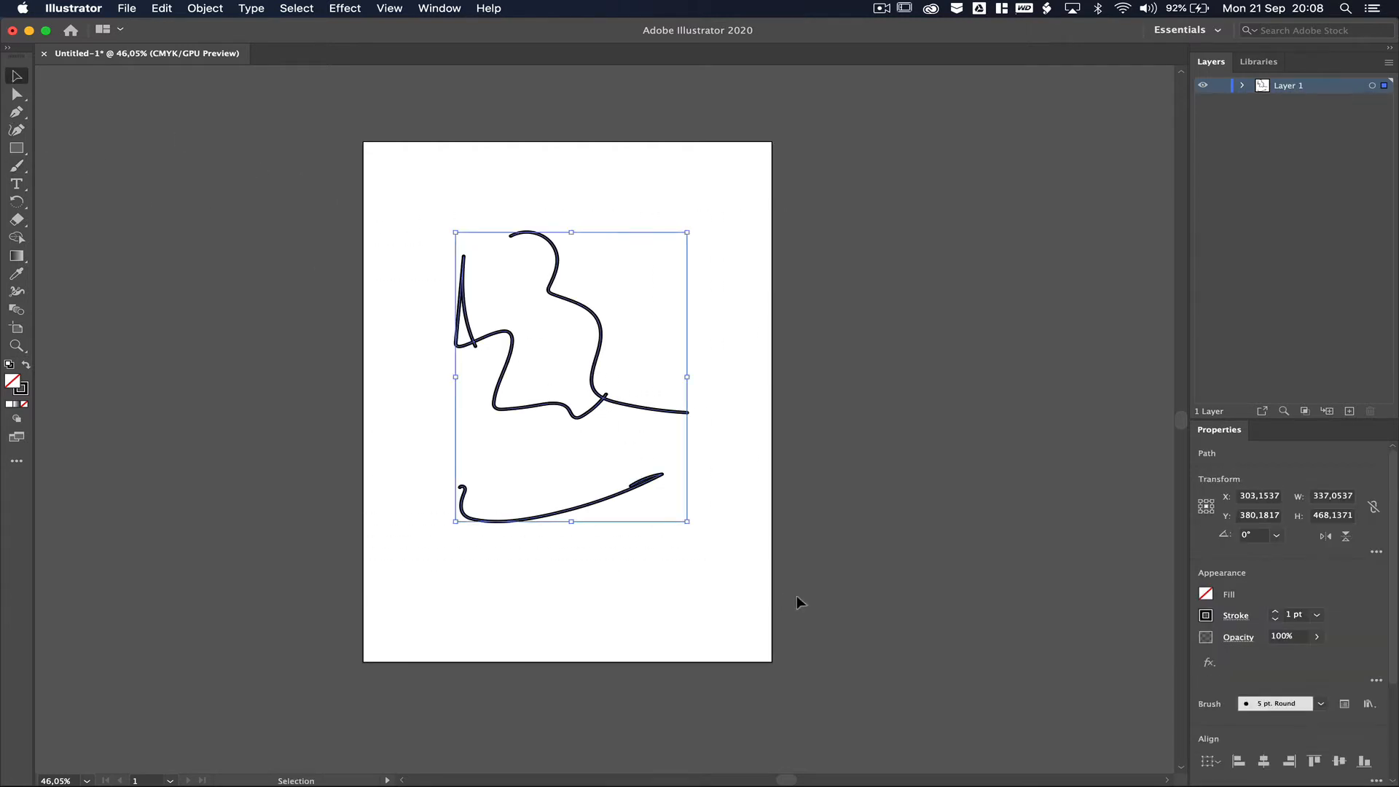
pyautogui.press('Delete')
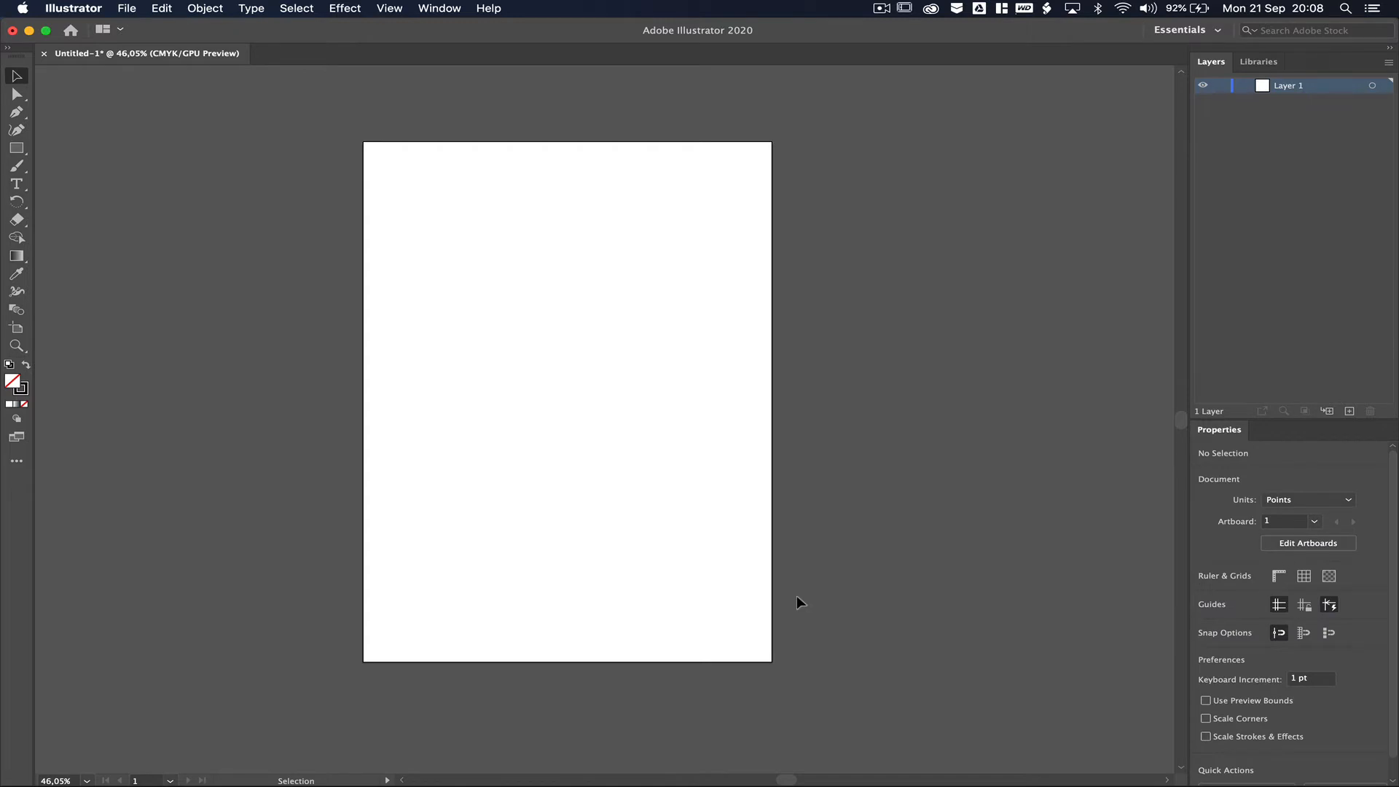
# Draw a rectangle about 193 by 244 pt in the upper-left part of the artboard
pyautogui.scroll(3, 667, 369)
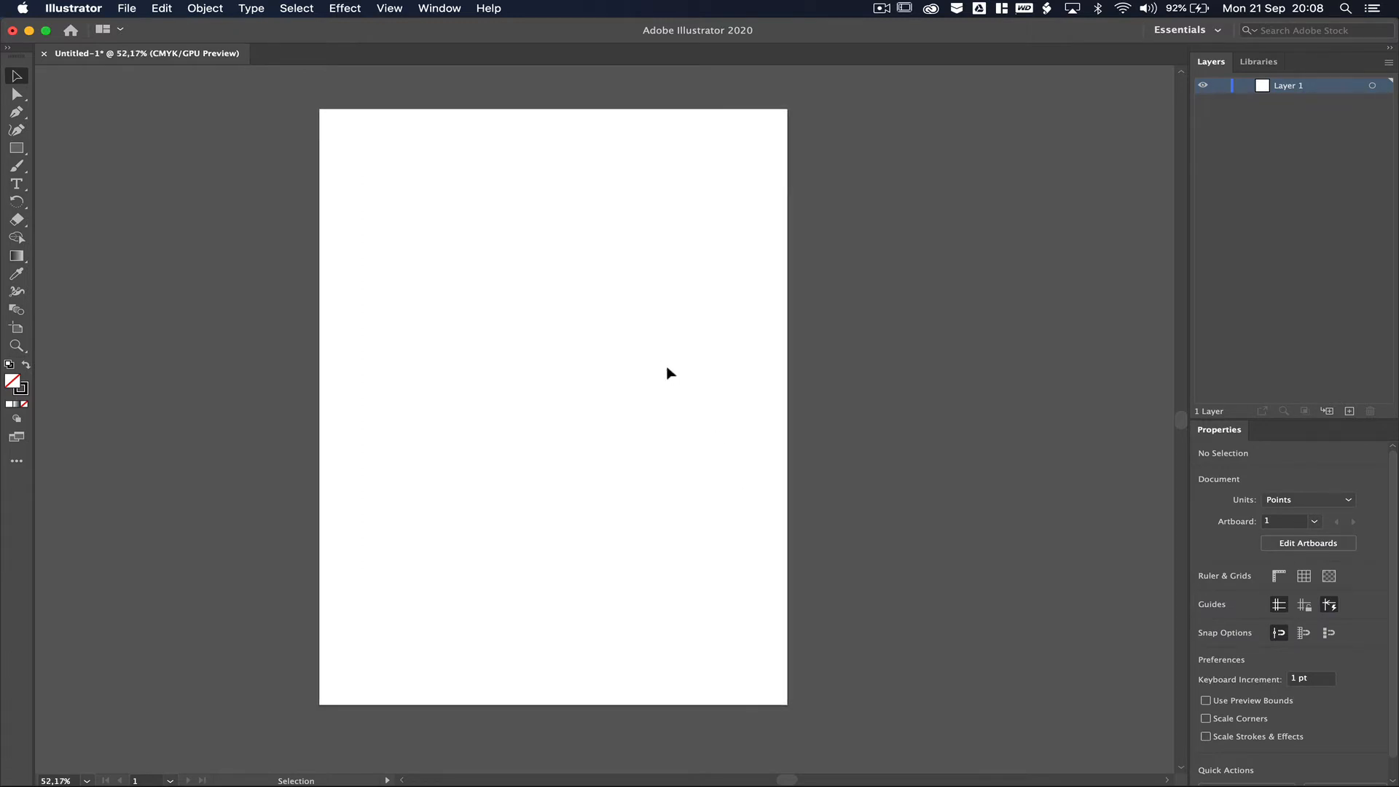
pyautogui.hscroll(-1, 667, 369)
pyautogui.scroll(1, 667, 370)
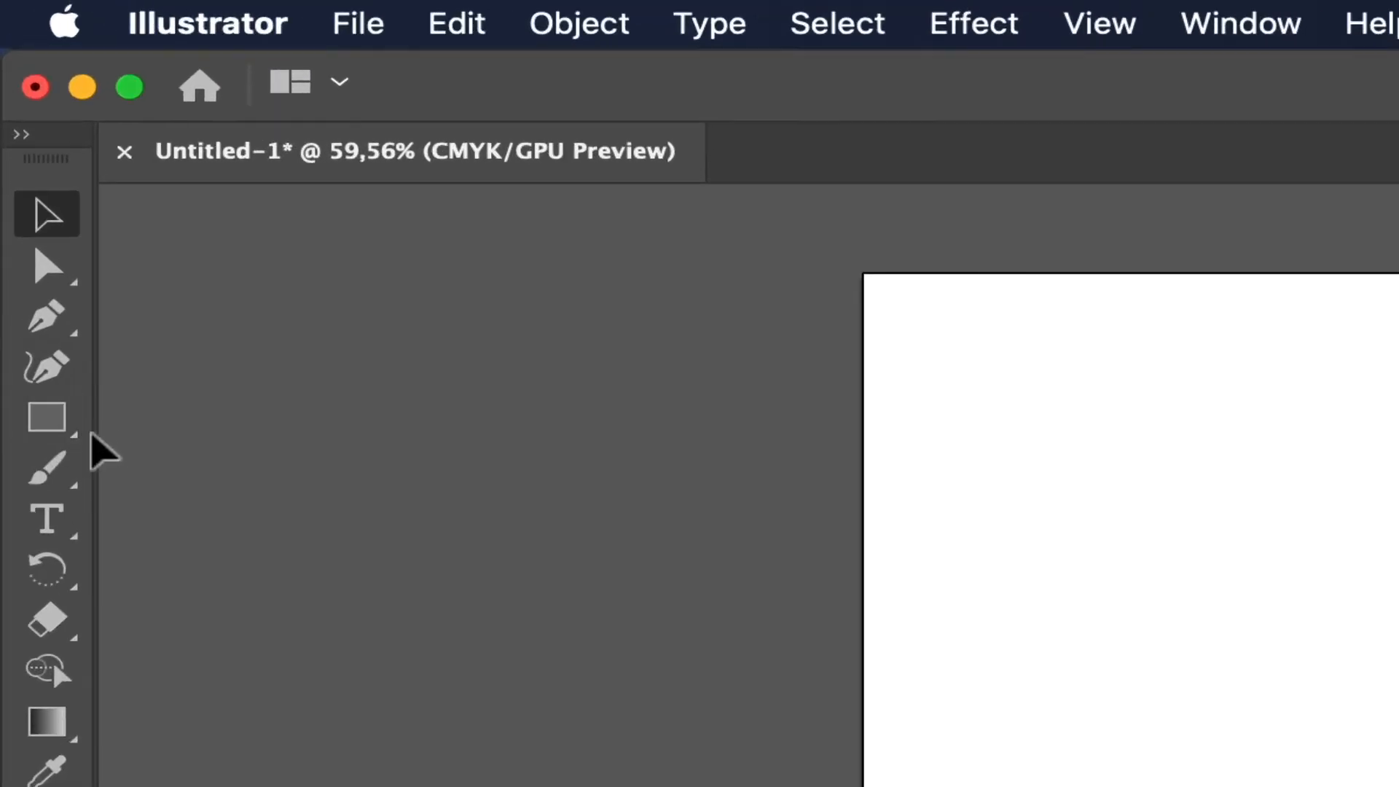
pyautogui.click(54, 430)
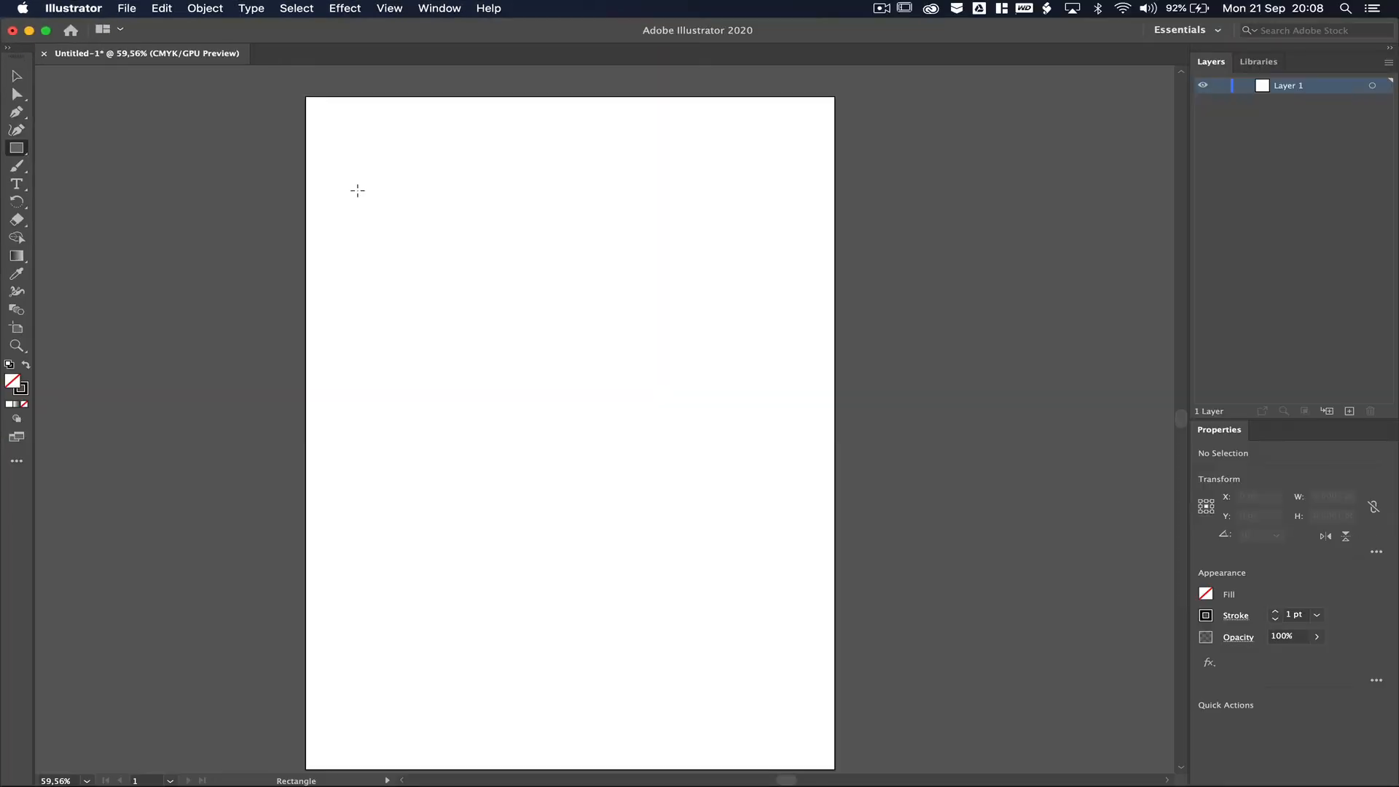
pyautogui.moveTo(1006, 536); pyautogui.dragTo(1287, 786)
pyautogui.moveTo(458, 305); pyautogui.dragTo(530, 386)
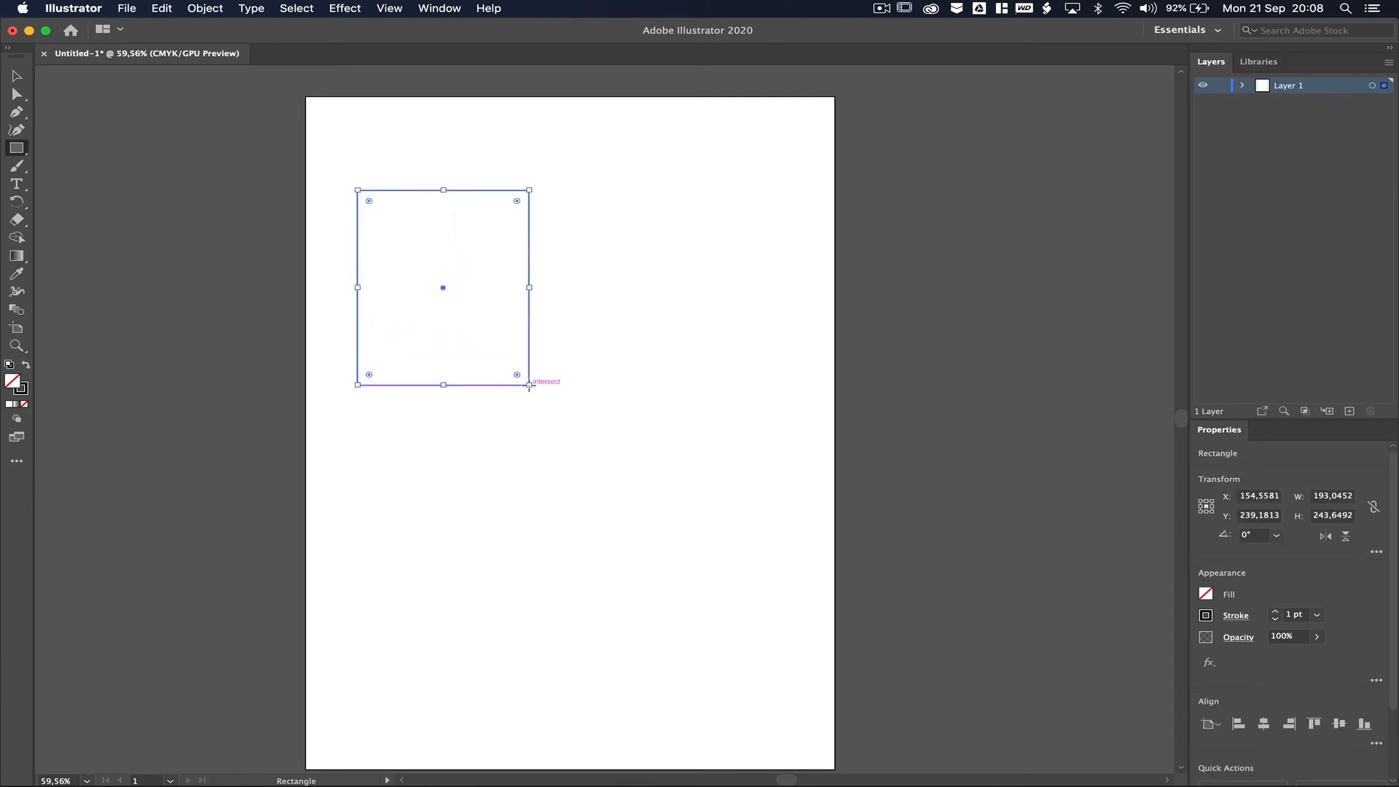
# Draw two circles with the Ellipse tool, one about 273 pt wide below the rectangle and one about 222 pt wide beside it
pyautogui.click(23, 152)
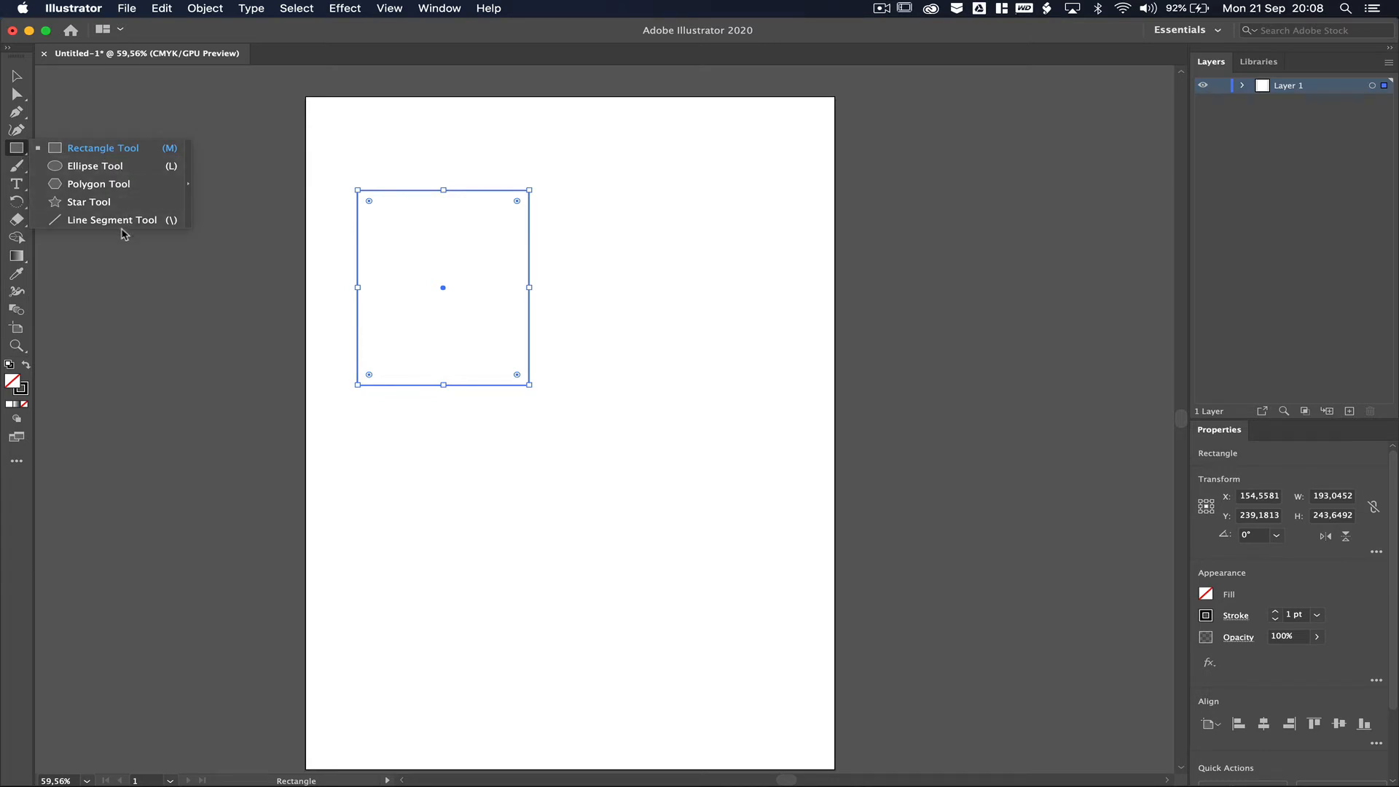
pyautogui.click(102, 166)
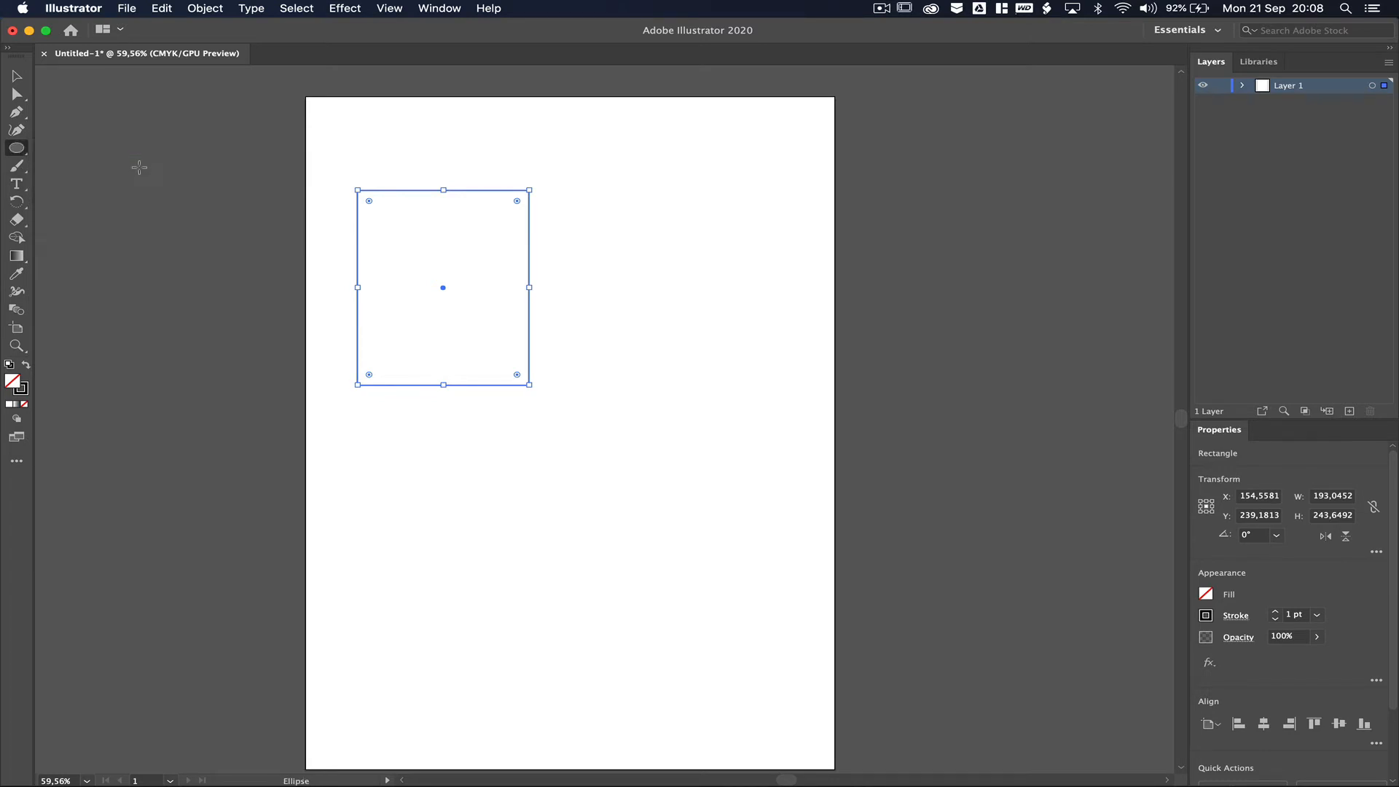
pyautogui.moveTo(379, 414); pyautogui.dragTo(623, 634)
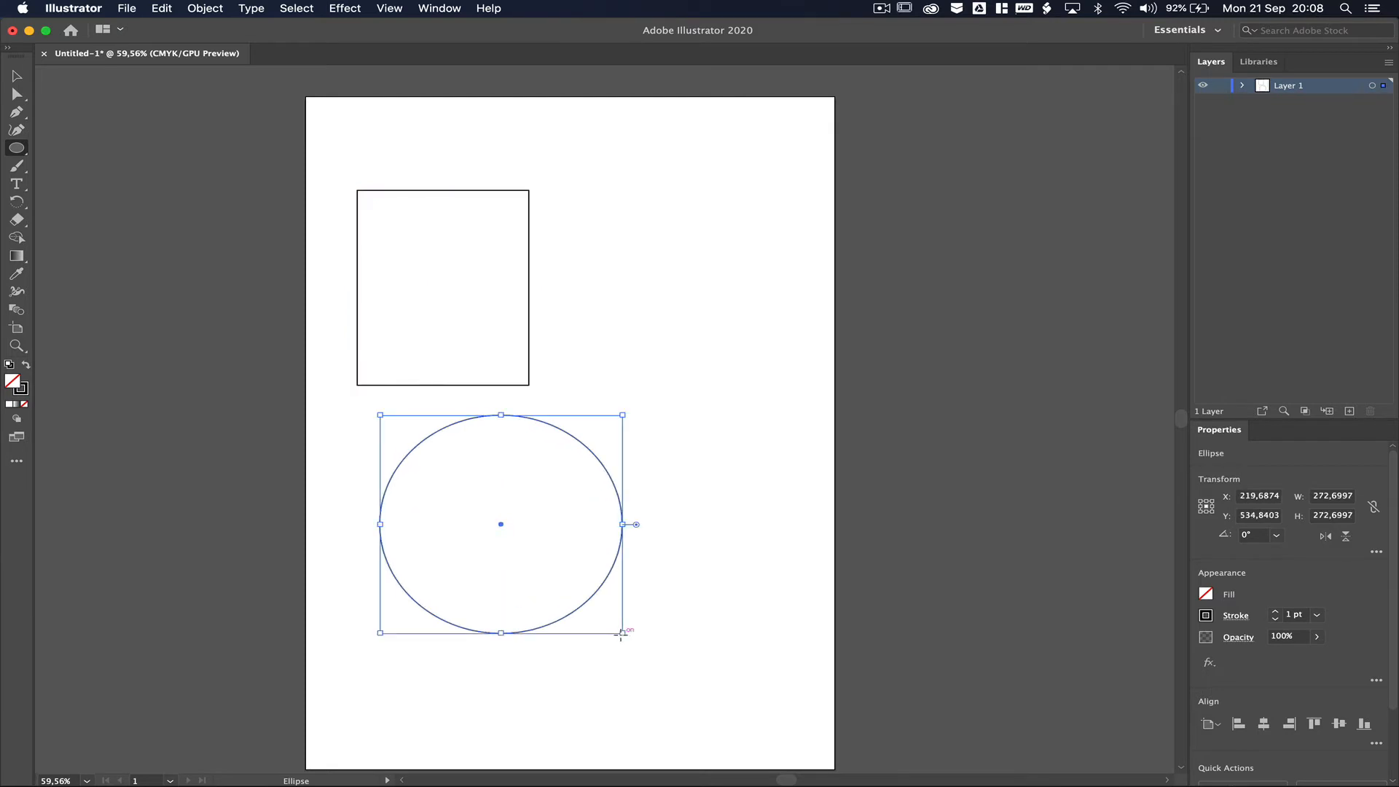
pyautogui.click(25, 150)
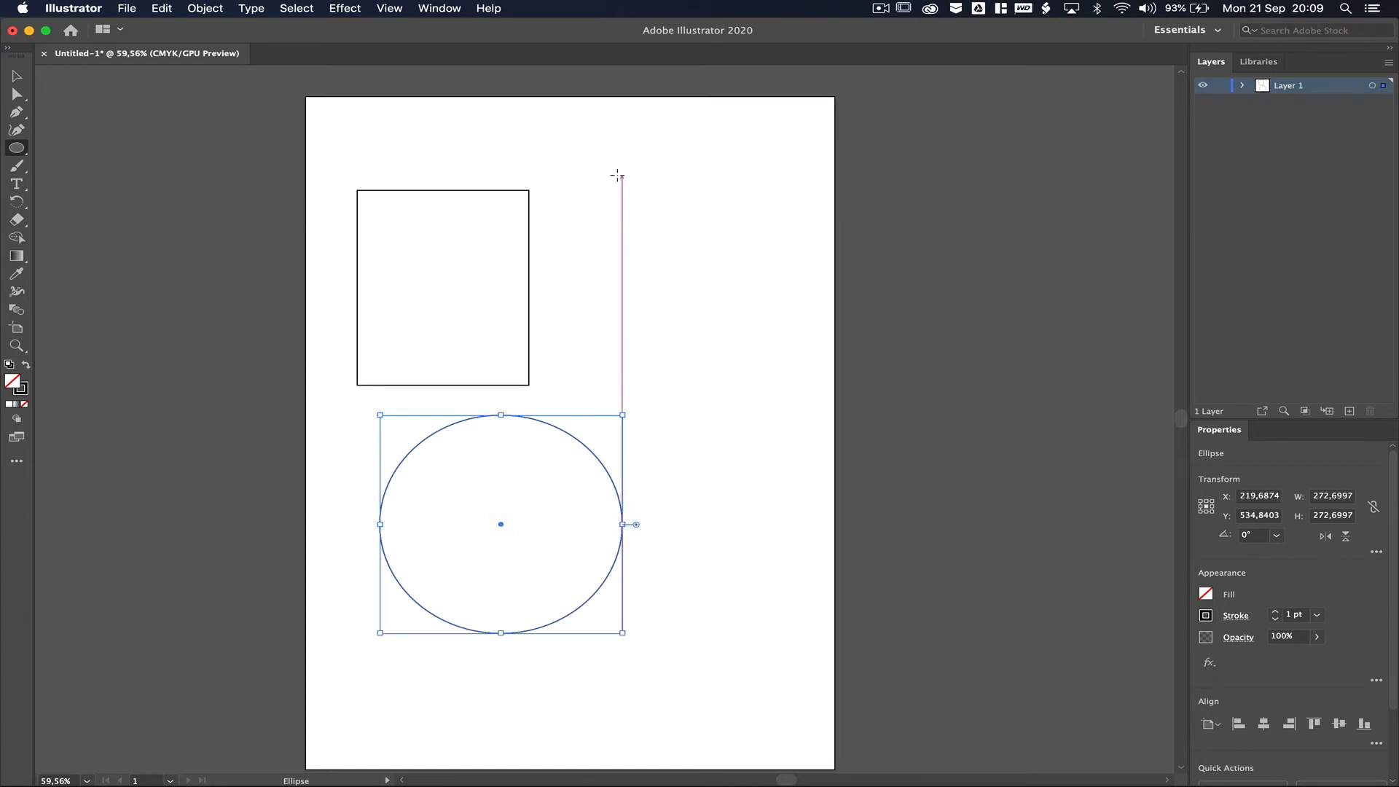
pyautogui.moveTo(605, 171)
pyautogui.mouseDown()
pyautogui.moveTo(751, 280)
pyautogui.moveTo(838, 388)
pyautogui.moveTo(712, 275)
pyautogui.moveTo(805, 212)
pyautogui.moveTo(550, 379)
pyautogui.moveTo(740, 369)
pyautogui.moveTo(768, 234)
pyautogui.moveTo(763, 352)
pyautogui.moveTo(624, 403)
pyautogui.moveTo(750, 358)
pyautogui.moveTo(743, 297)
pyautogui.moveTo(713, 288)
pyautogui.moveTo(788, 348)
pyautogui.mouseUp()
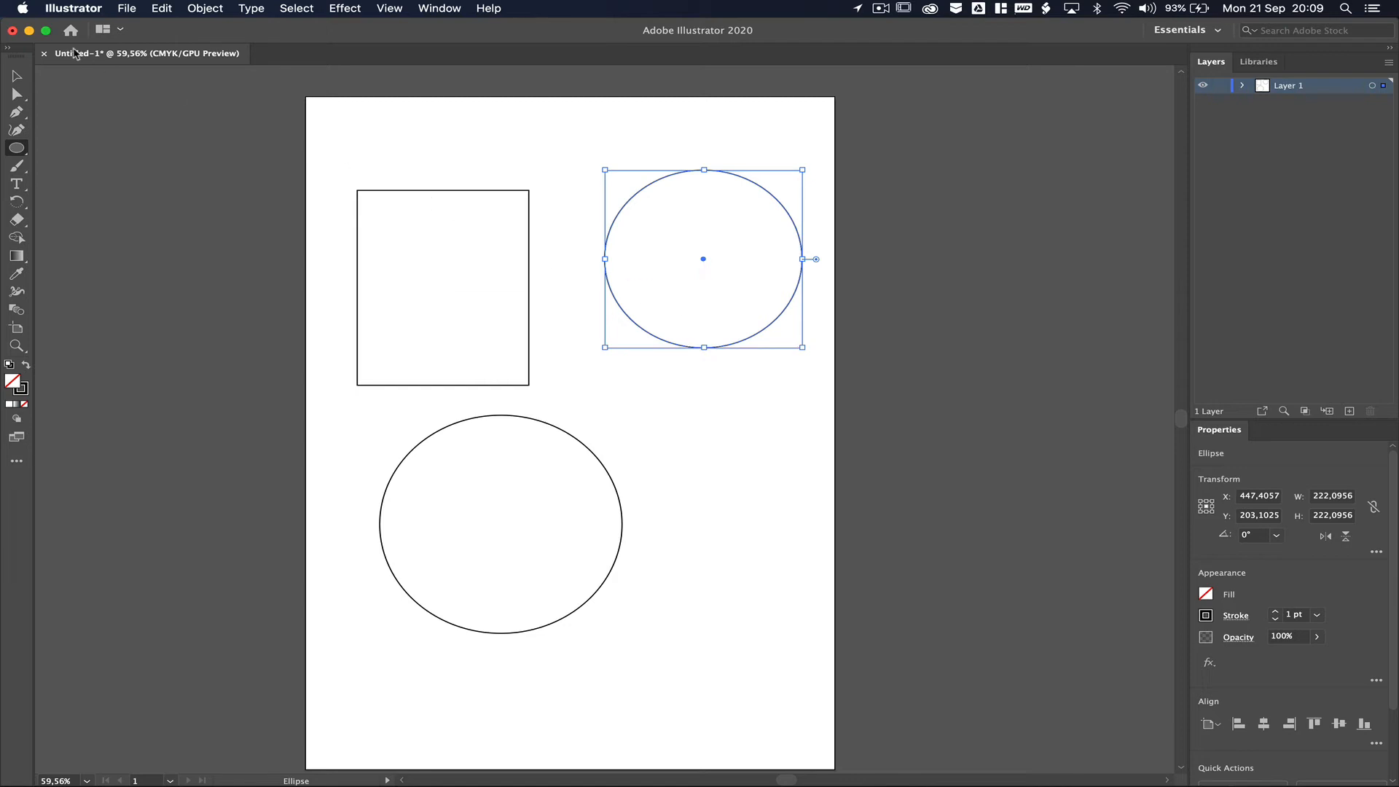
# Select the rectangle and both circles and delete them
pyautogui.click(16, 75)
pyautogui.moveTo(323, 154); pyautogui.dragTo(787, 522)
pyautogui.press('Delete')
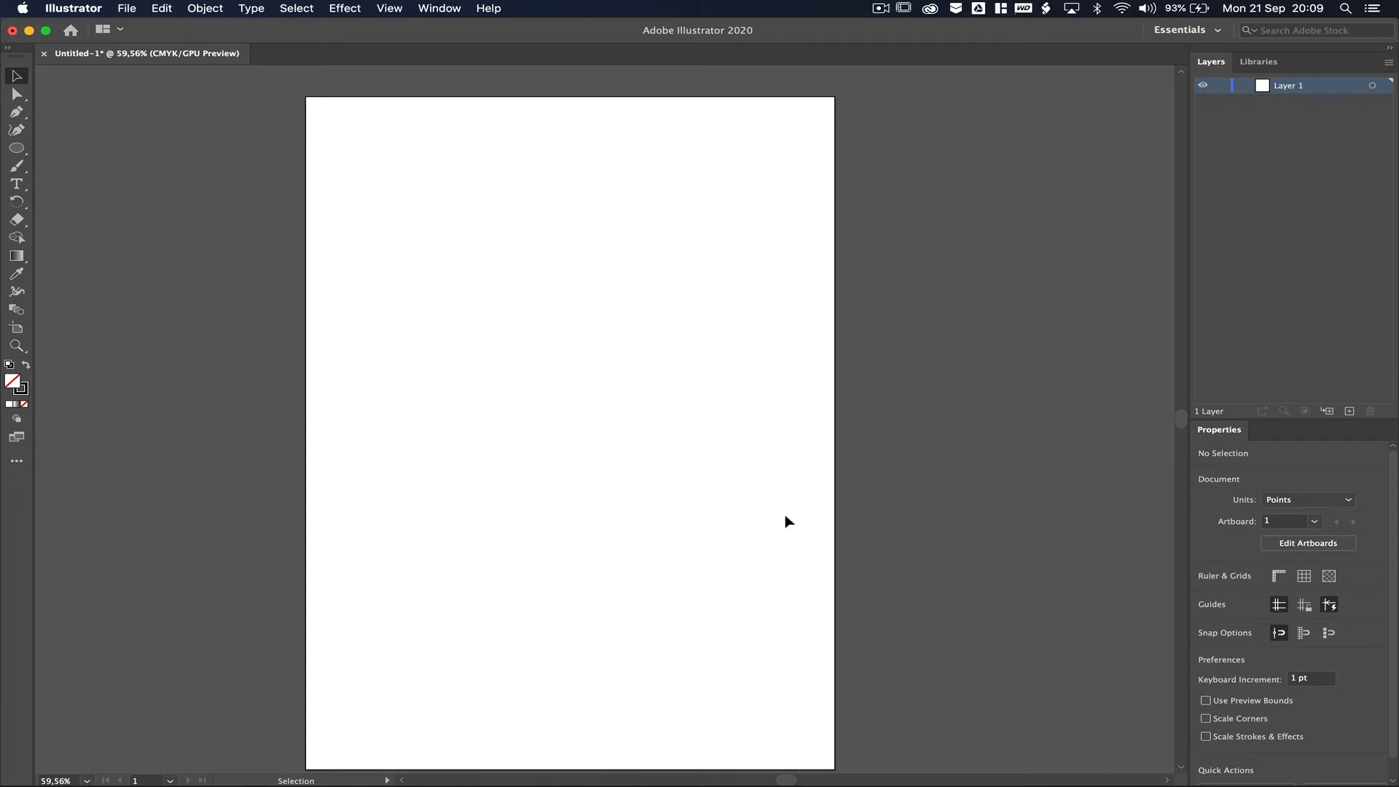
# Draw a circle about 491 pt in diameter and move it to about X 290, Y 413 pt on the artboard
pyautogui.click(17, 149)
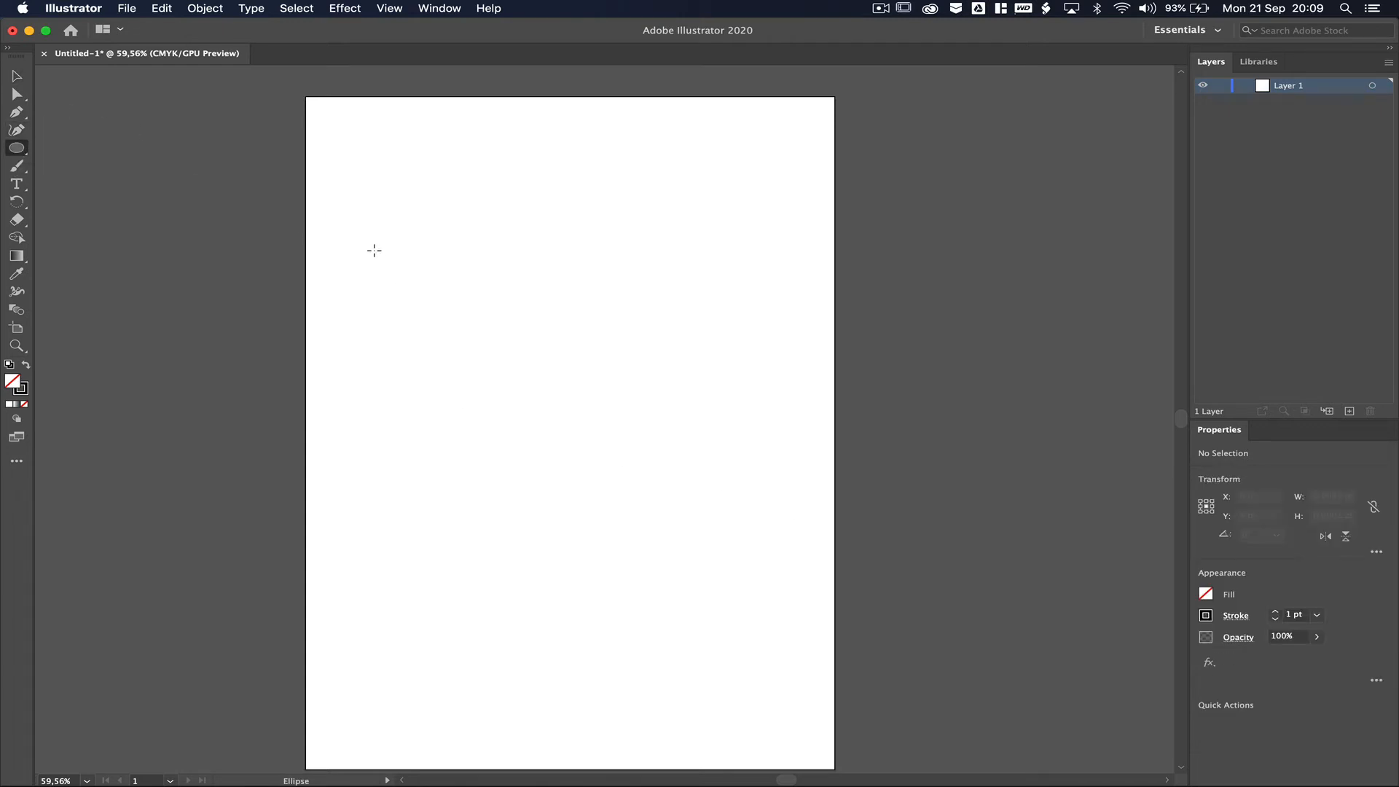
pyautogui.moveTo(374, 250); pyautogui.dragTo(811, 533)
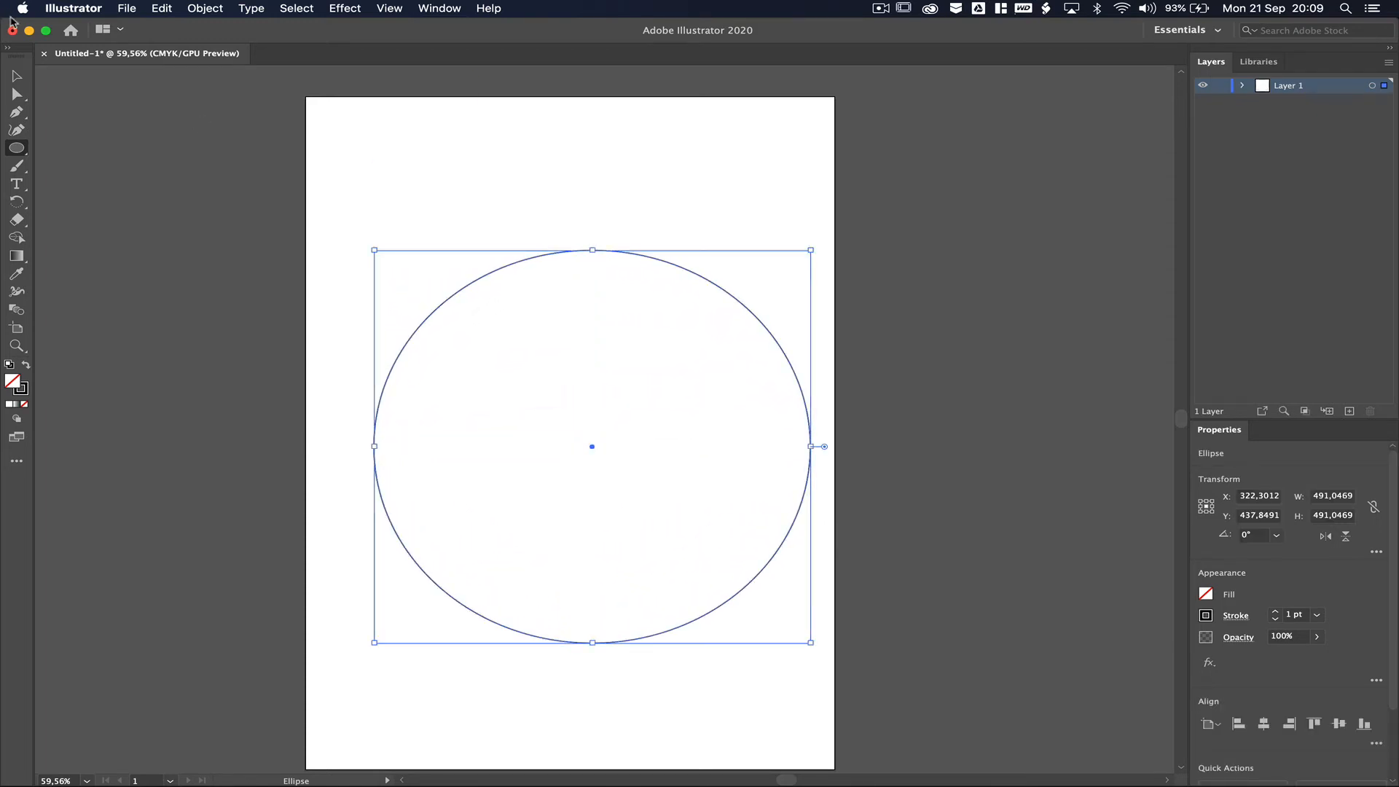
pyautogui.click(16, 76)
pyautogui.moveTo(504, 274); pyautogui.dragTo(478, 255)
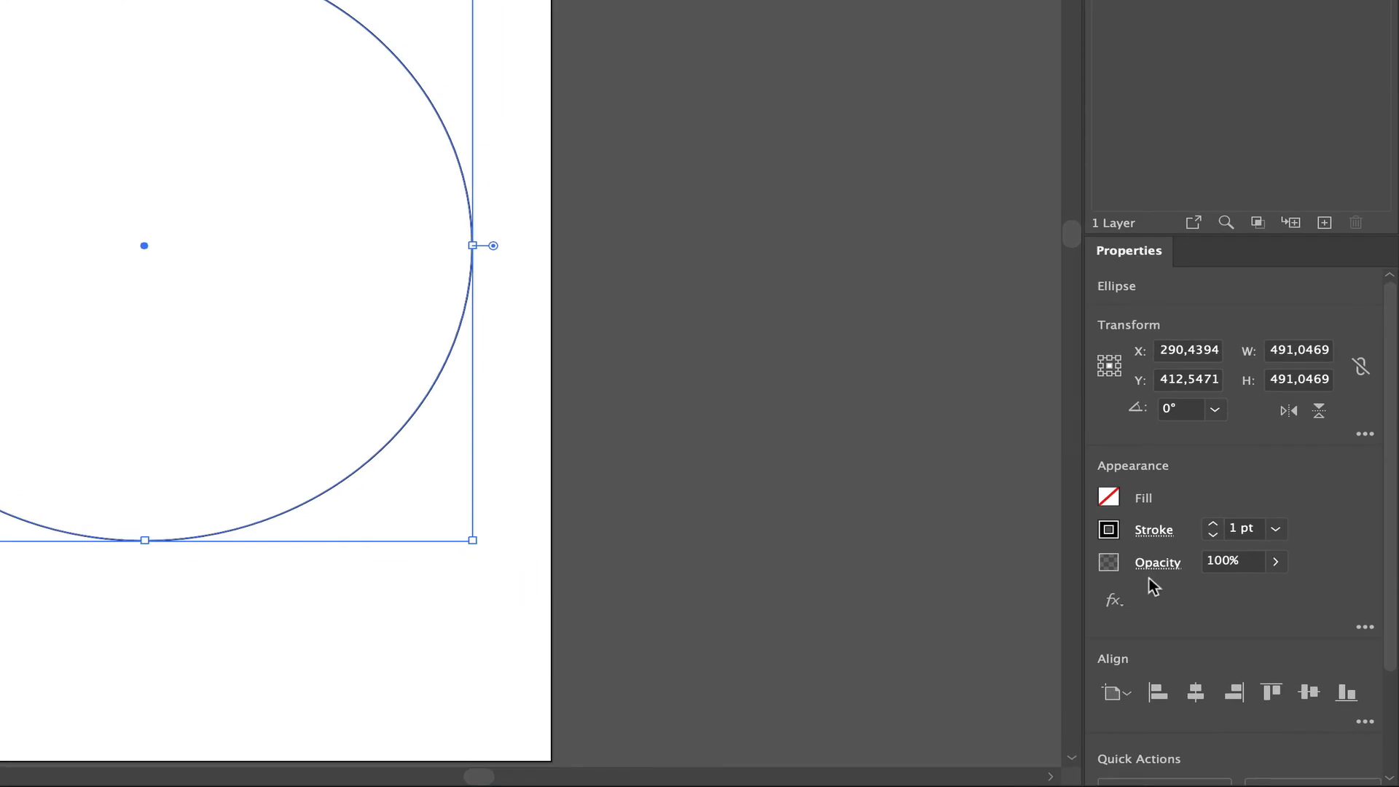
# Set the circle's stroke colour to red
pyautogui.click(1111, 532)
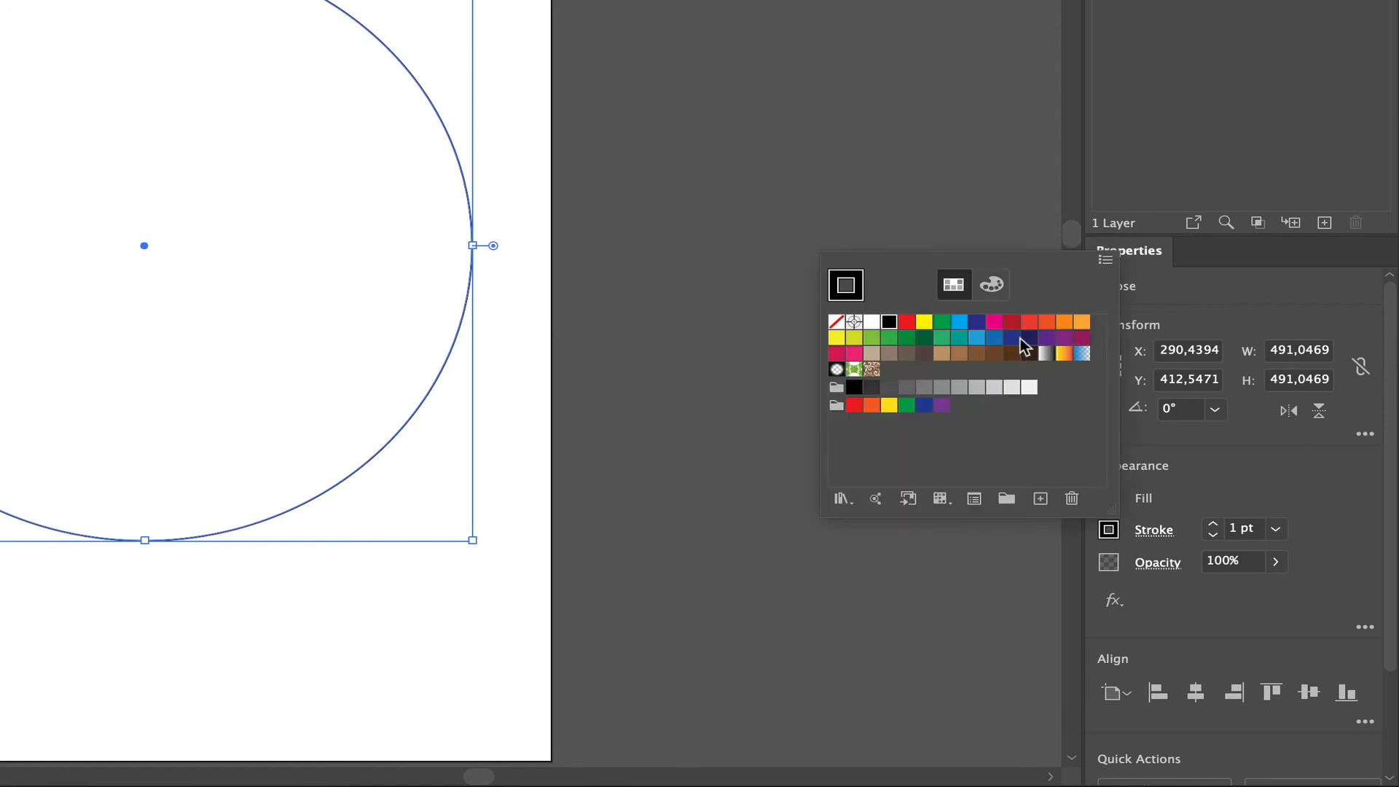
pyautogui.click(907, 321)
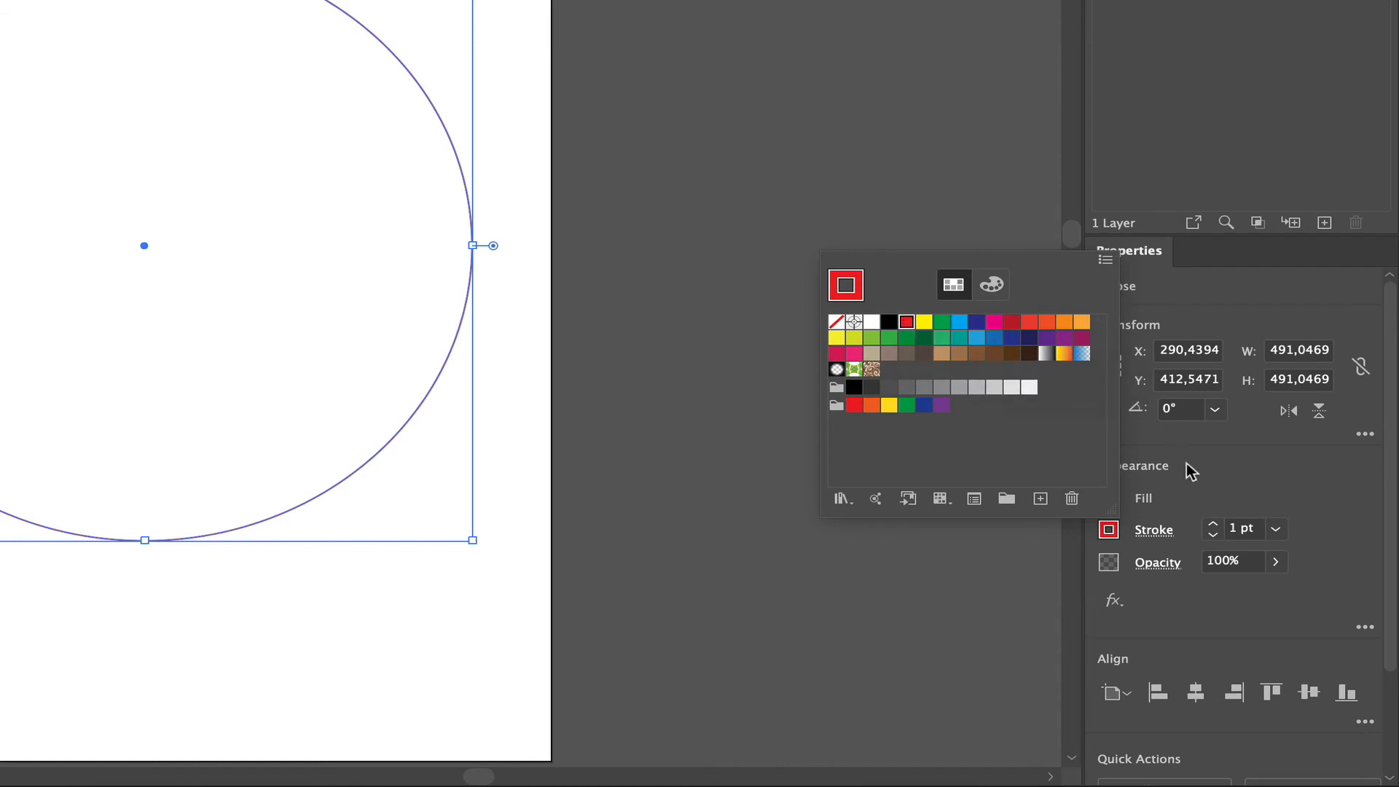
# Set the red circle's stroke weight to 45 pt
pyautogui.click(625, 210)
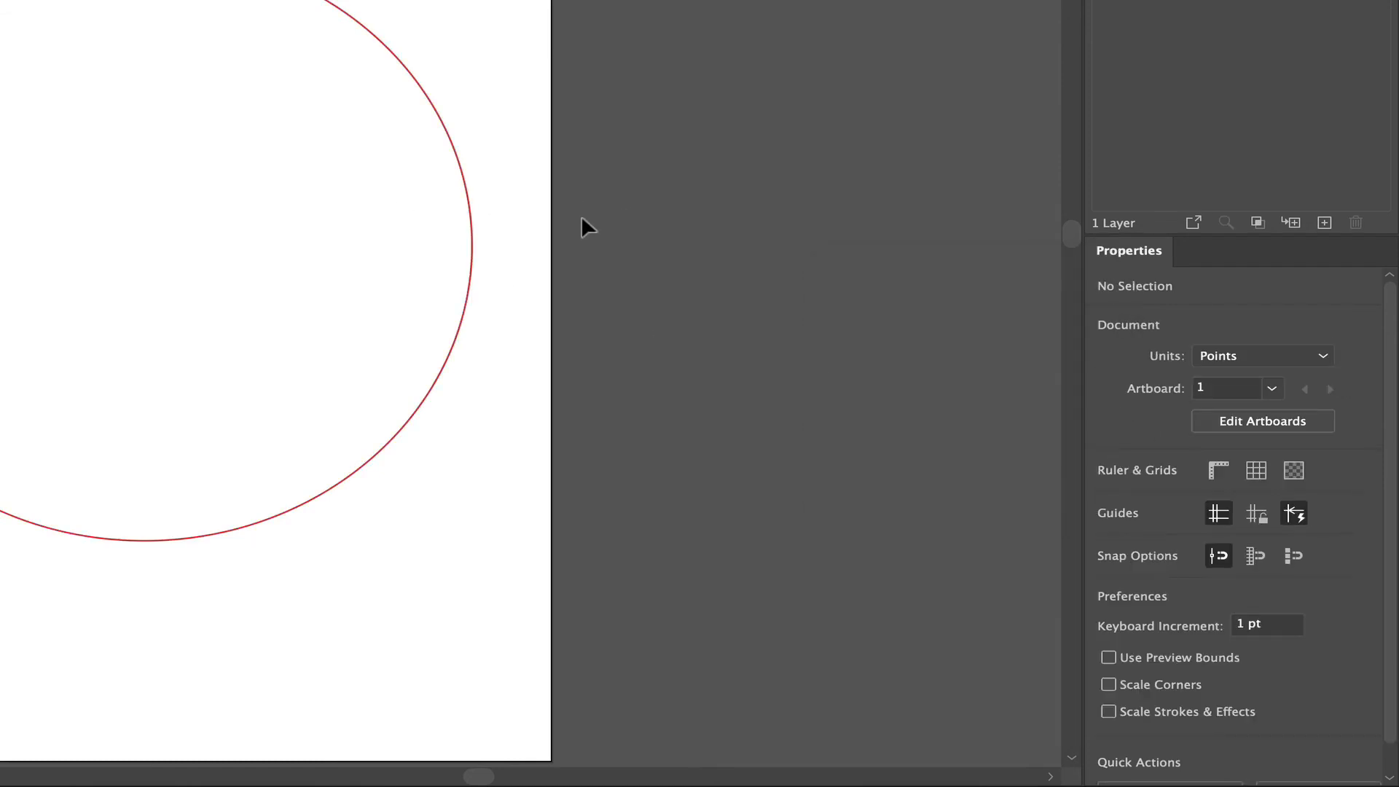
pyautogui.click(353, 14)
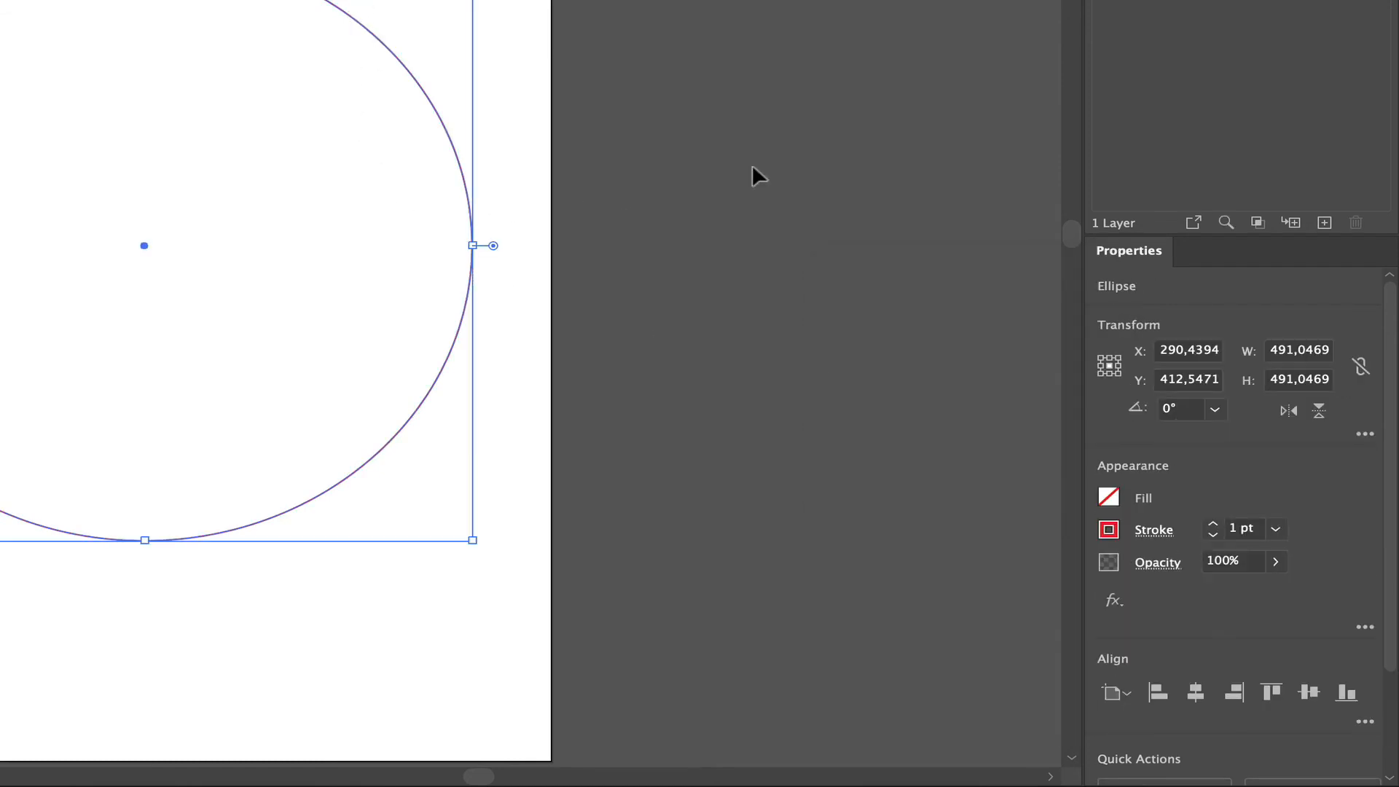
pyautogui.click(1214, 524)
pyautogui.click(1214, 526)
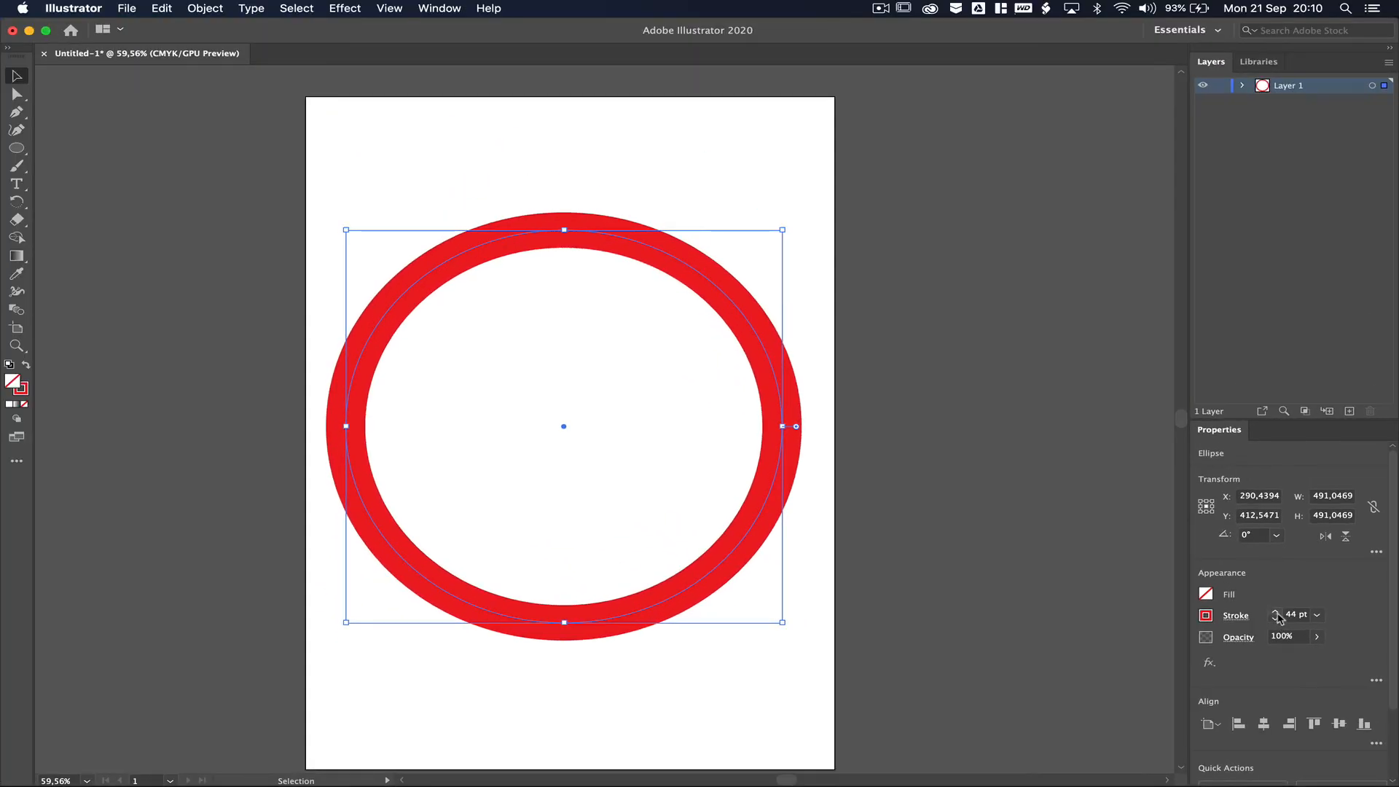
pyautogui.click(1274, 612)
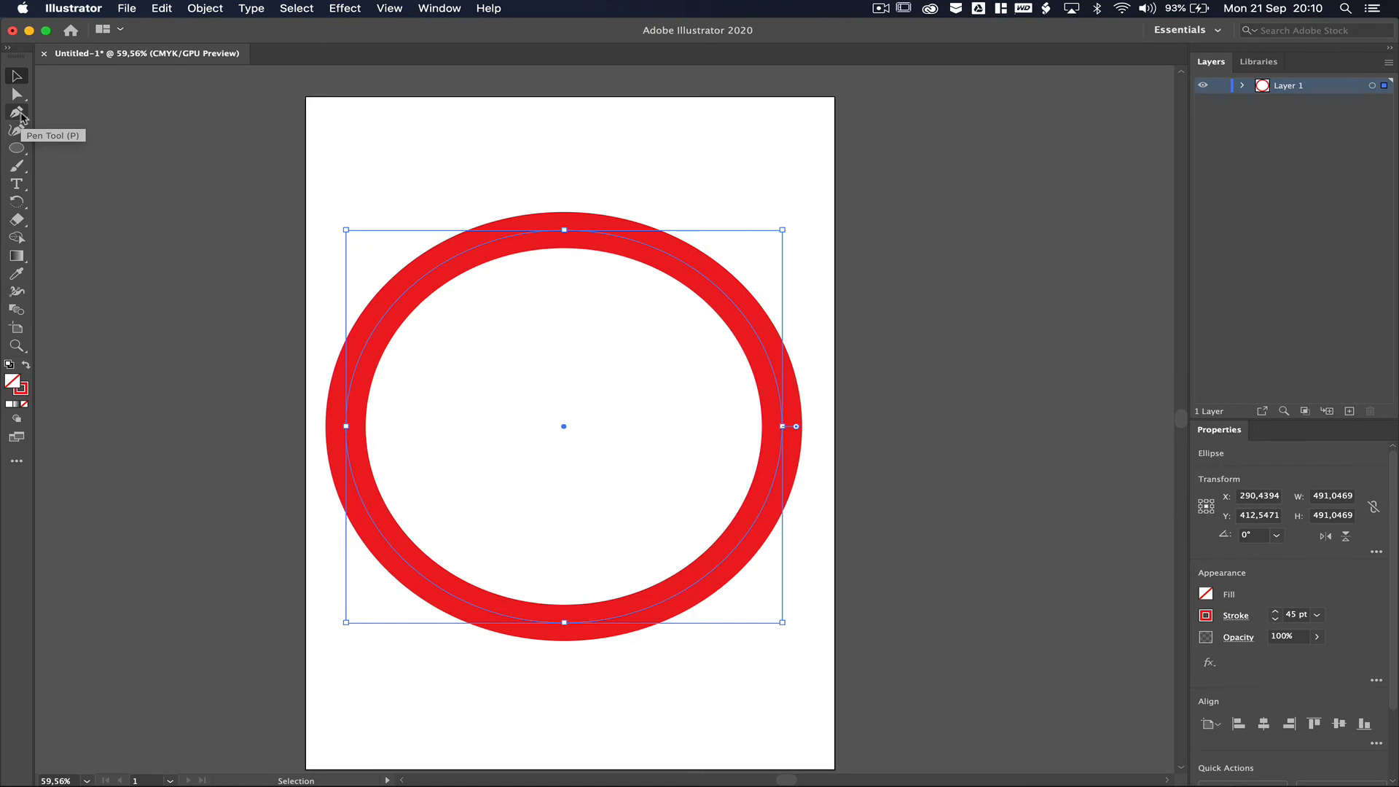
# Draw a straight diagonal line about 173 pt wide and 221 pt high with the Pen tool, left of the artboard, sloping down towards it
pyautogui.click(36, 206)
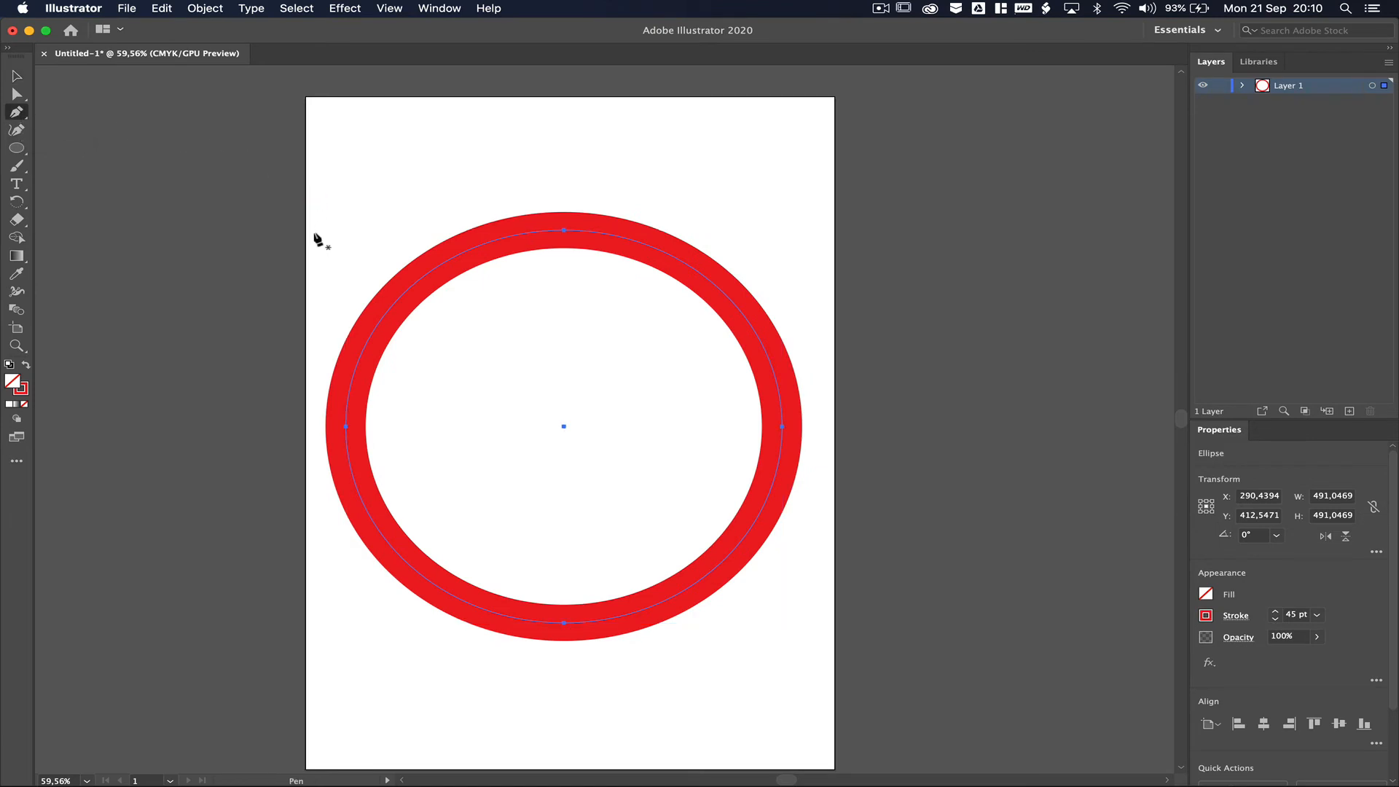
pyautogui.click(138, 222)
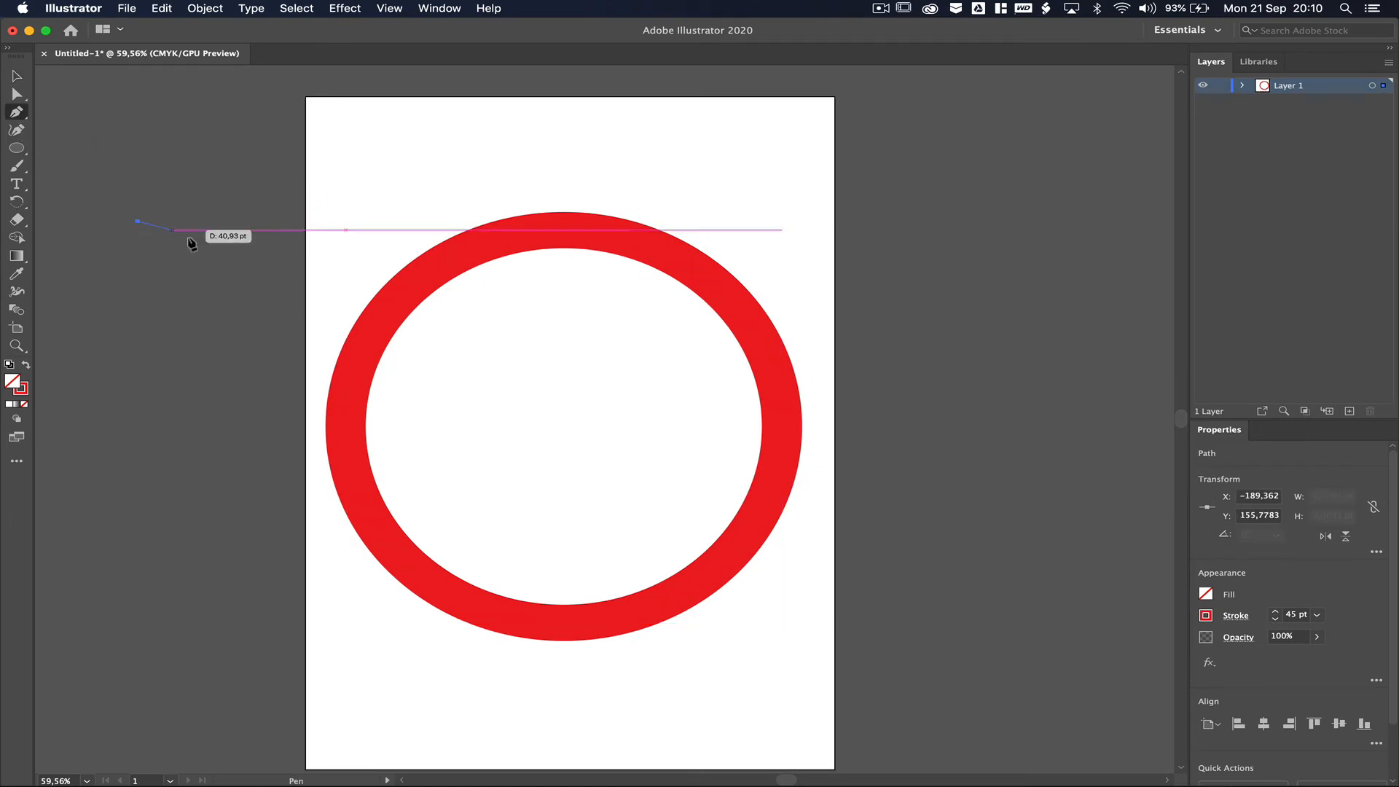
pyautogui.click(291, 397)
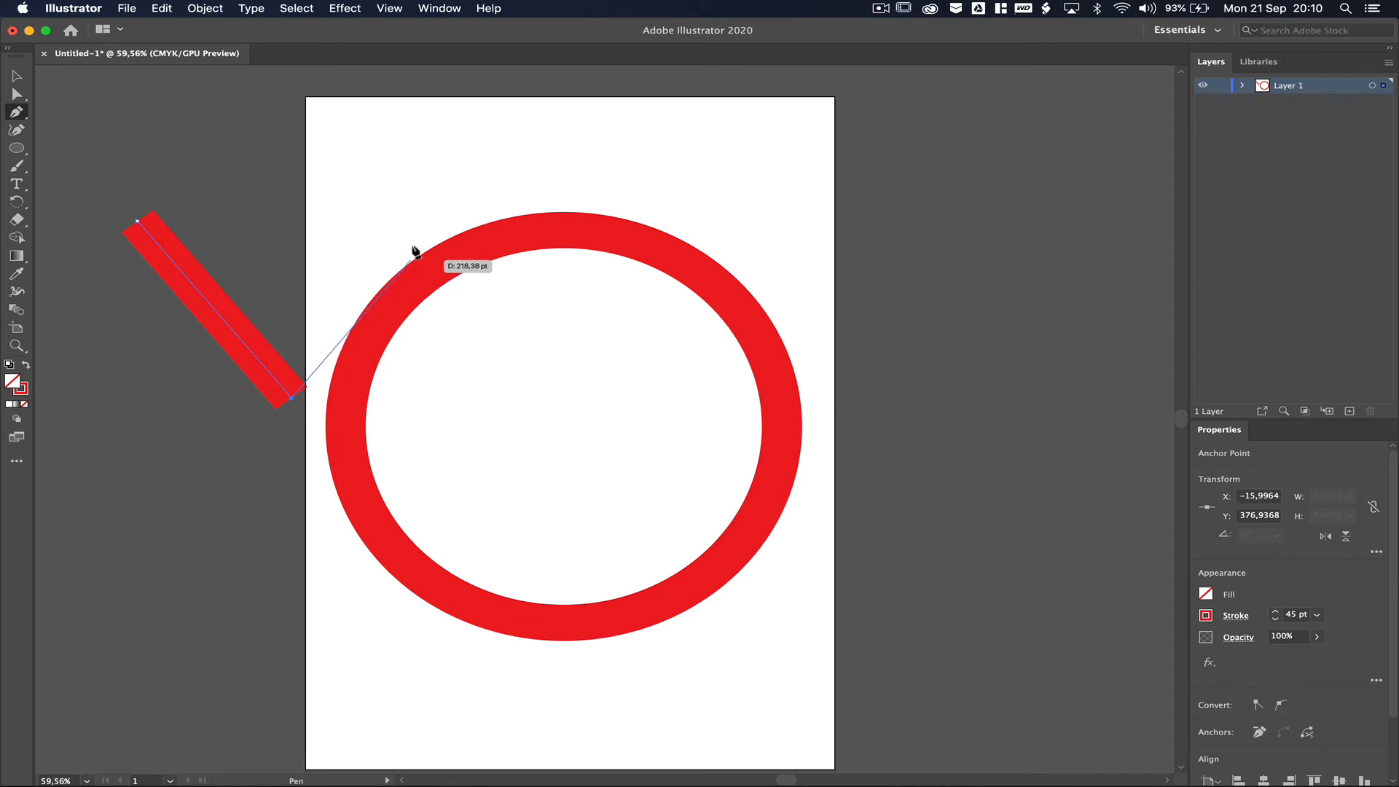
# Extend the diagonal line with three further anchor points using the Pen tool, and undo the added segments
pyautogui.click(326, 178)
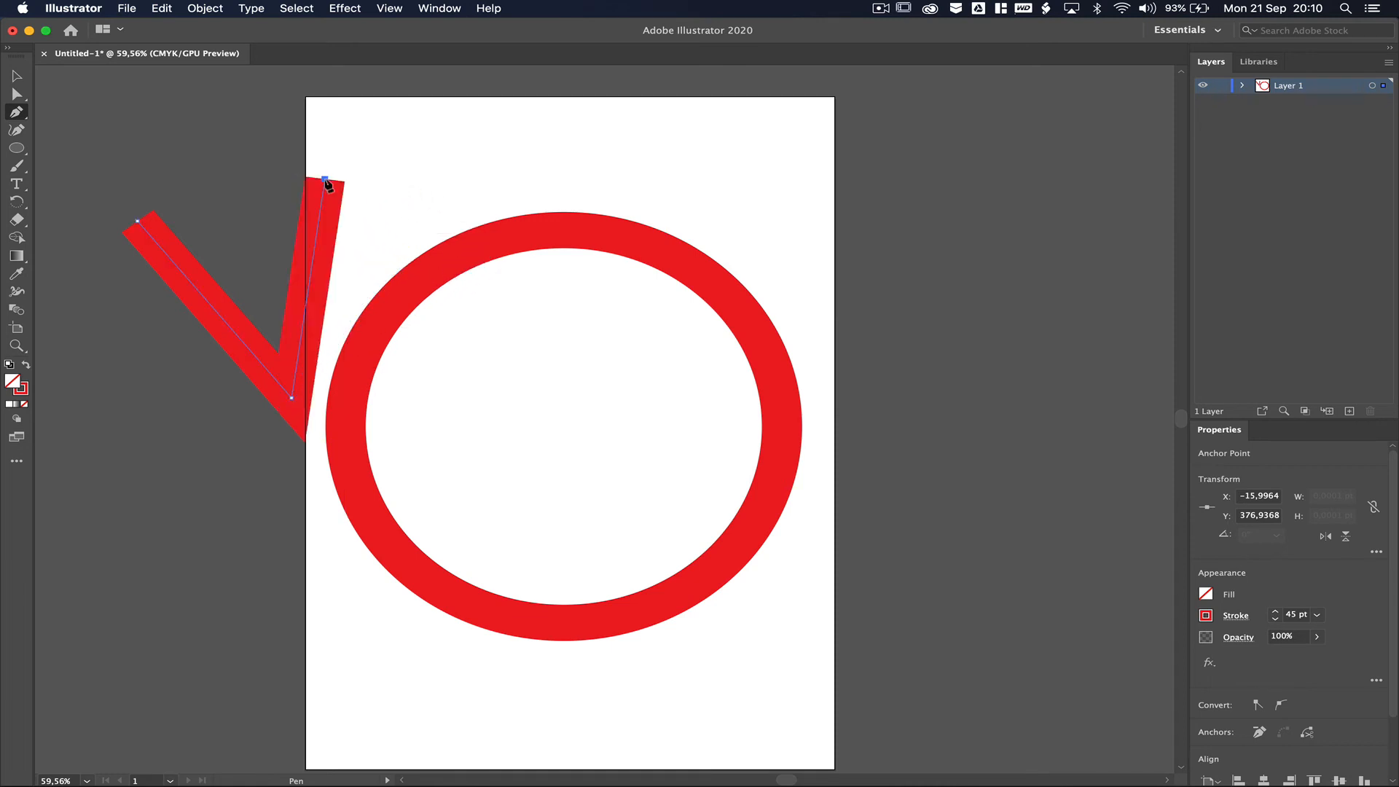
pyautogui.click(217, 156)
pyautogui.click(222, 470)
pyautogui.press('super+z')
pyautogui.press('super+z')
pyautogui.press('super+z')
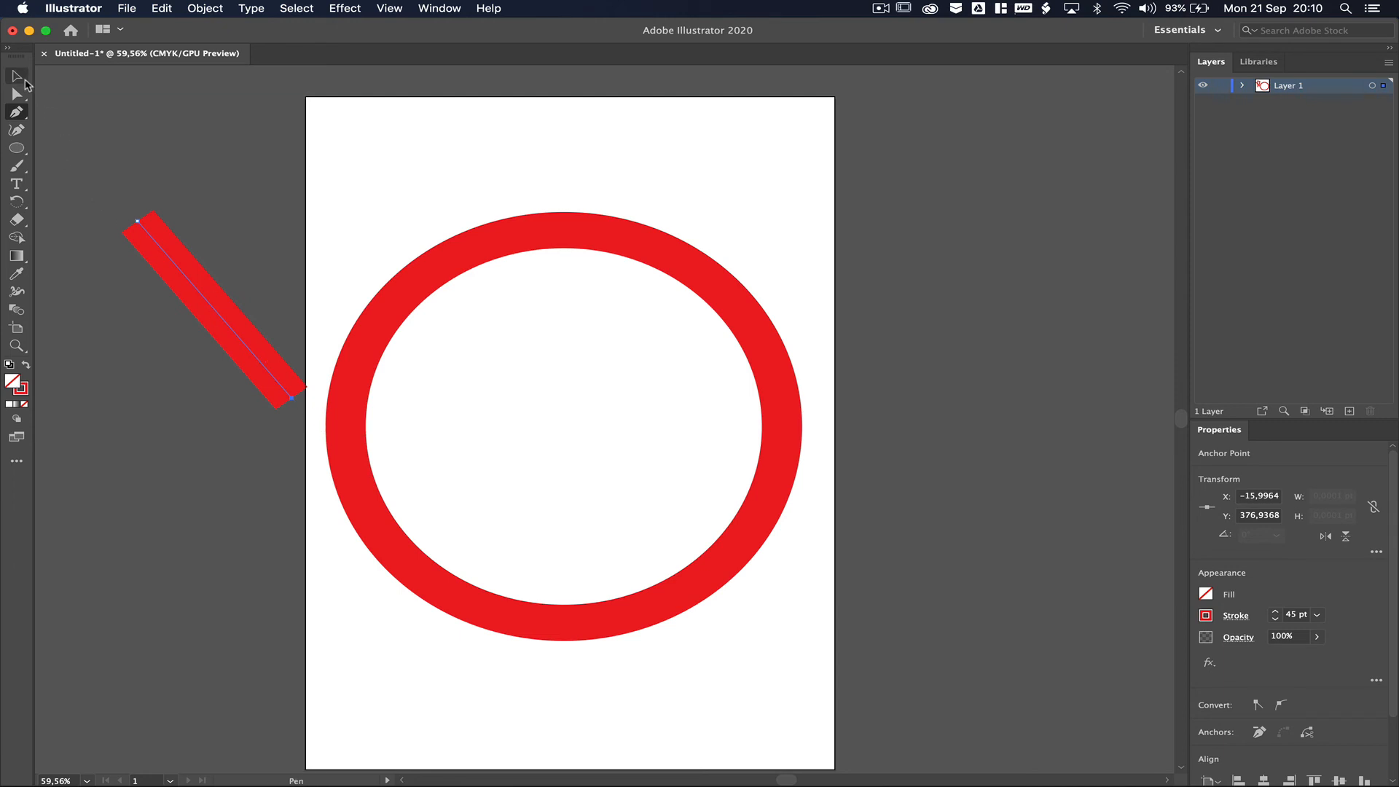
# Move the diagonal line into the circle to about X 224, Y 336 pt, with its upper end on the ring
pyautogui.click(22, 79)
pyautogui.click(203, 299)
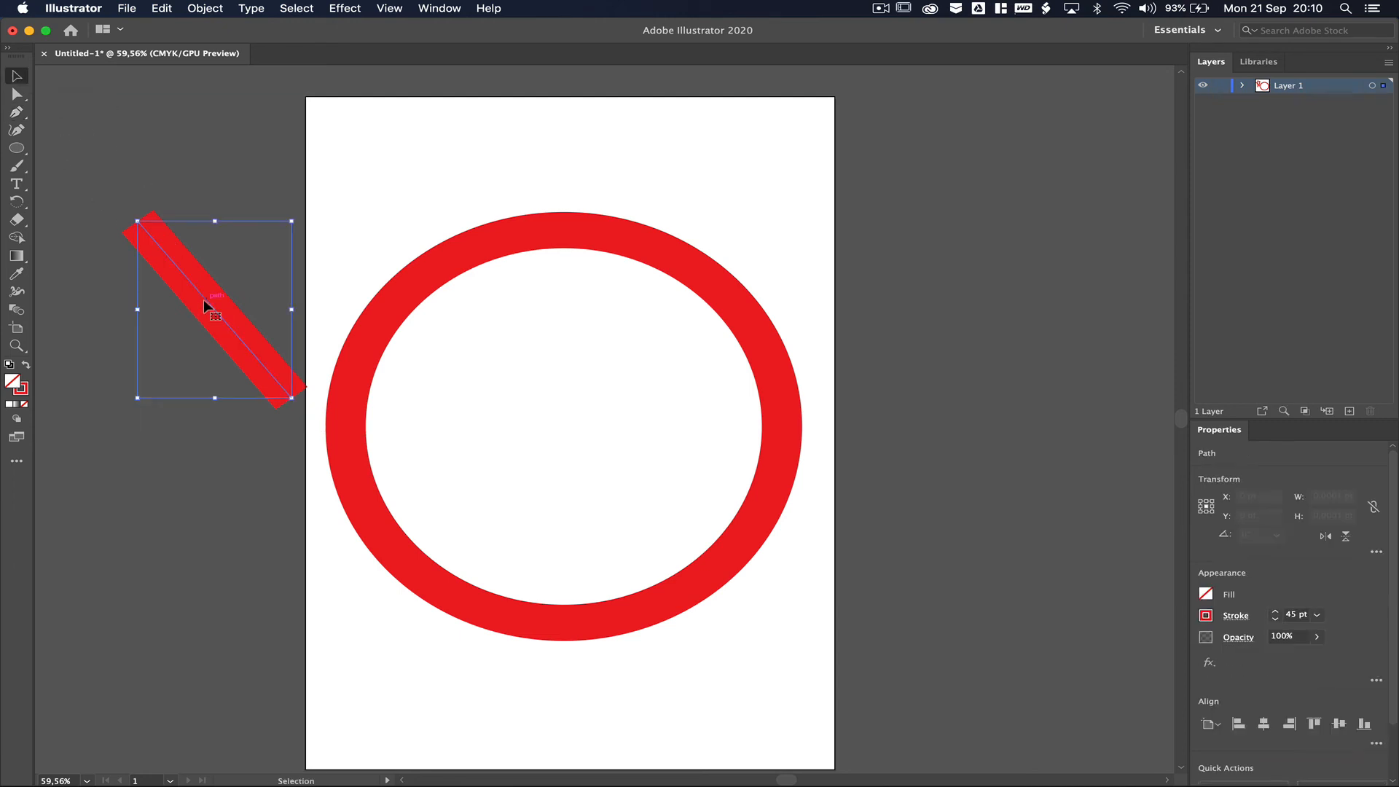
pyautogui.moveTo(223, 319); pyautogui.dragTo(512, 374)
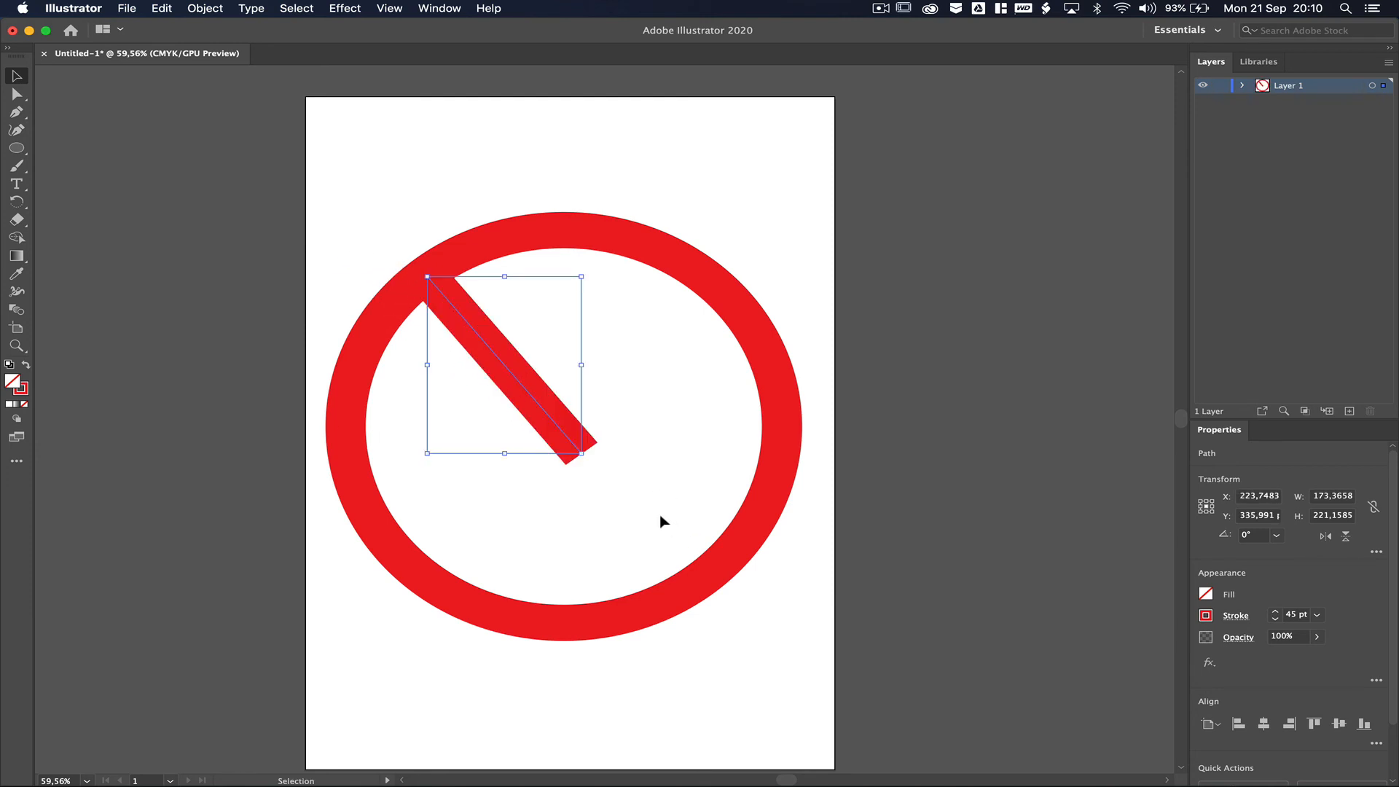
# Move only the line's lower anchor point to about X 438, Y 602 pt, extending the bar to the opposite side of the ring
pyautogui.click(17, 95)
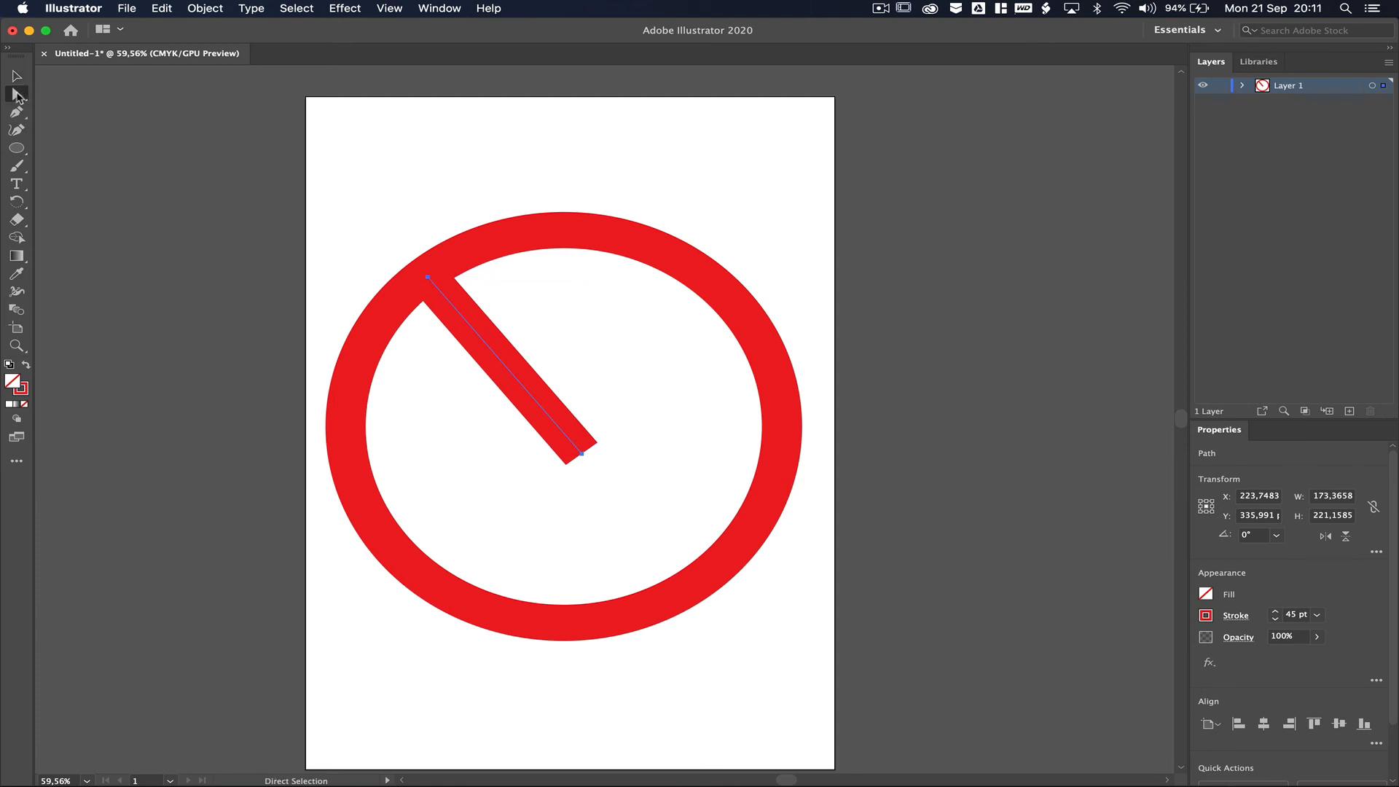
pyautogui.click(582, 455)
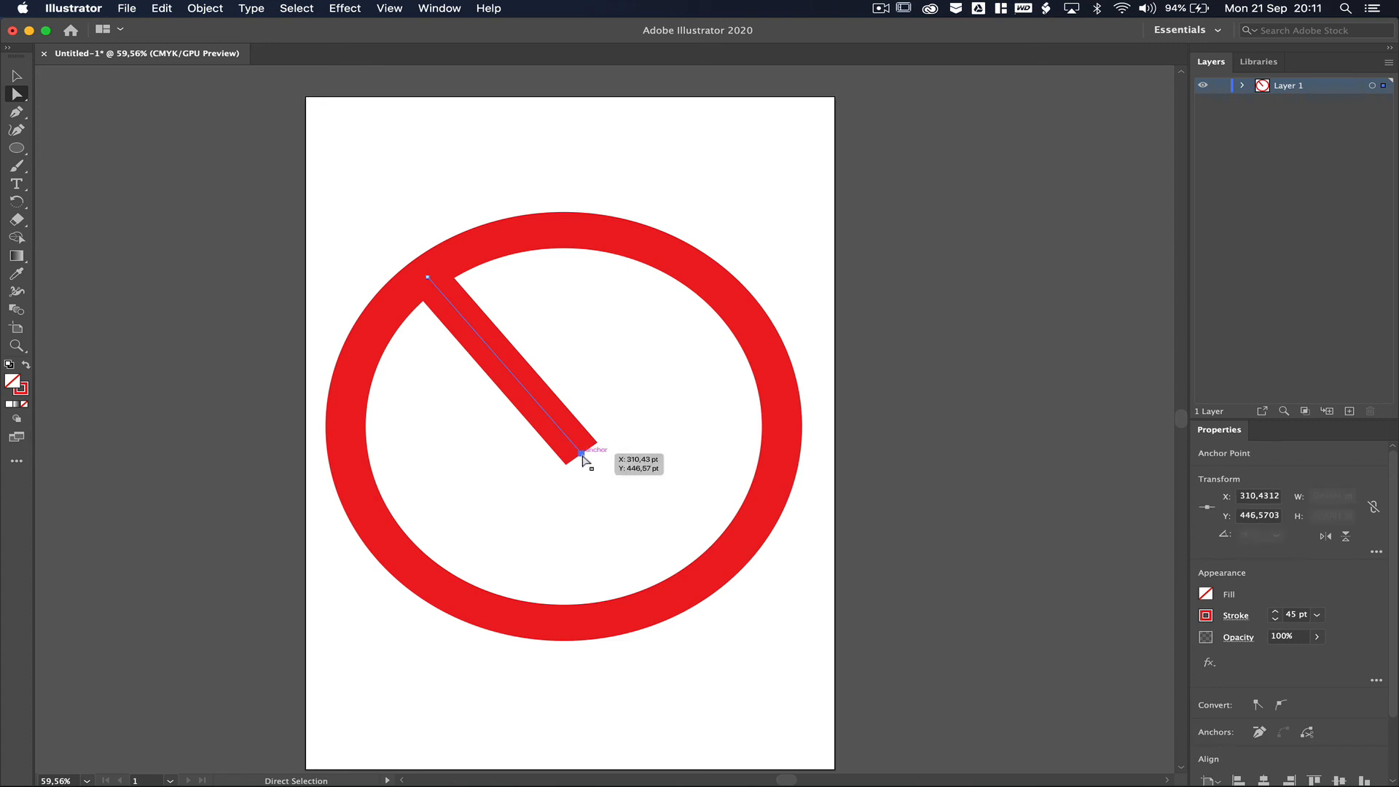
pyautogui.moveTo(584, 458); pyautogui.dragTo(694, 578)
pyautogui.click(175, 116)
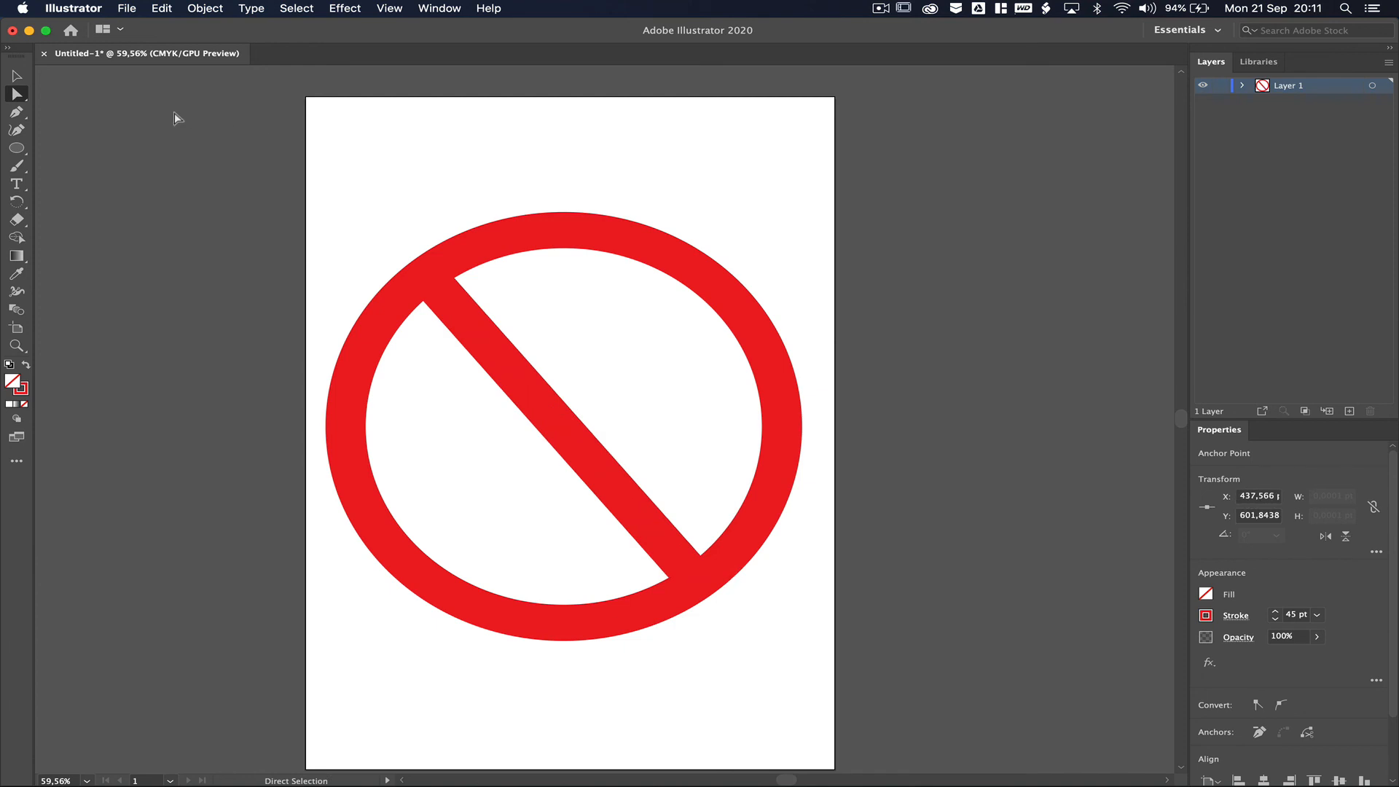
# Try moving the circle separately from the bar to about X 350, Y 372 pt, and undo the move
pyautogui.click(21, 79)
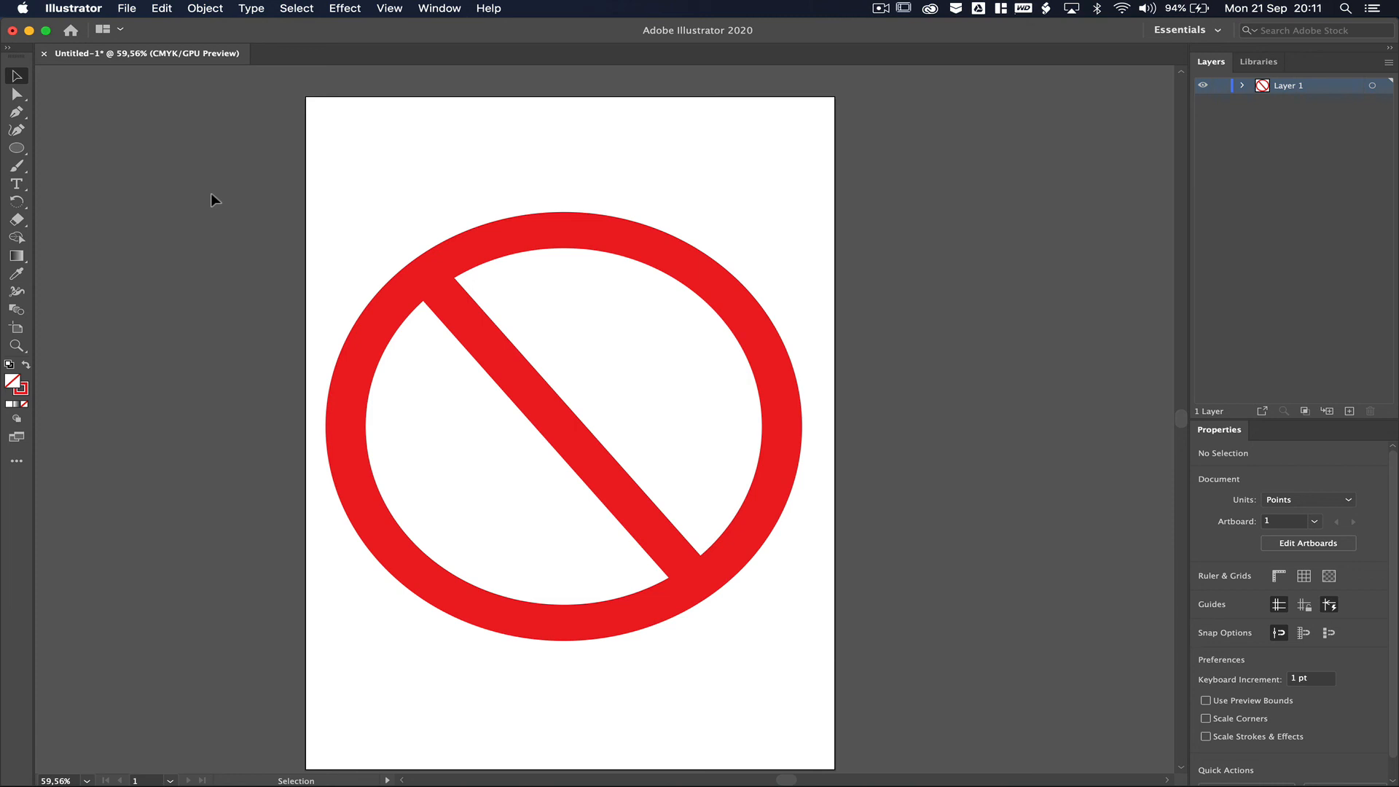
pyautogui.click(634, 250)
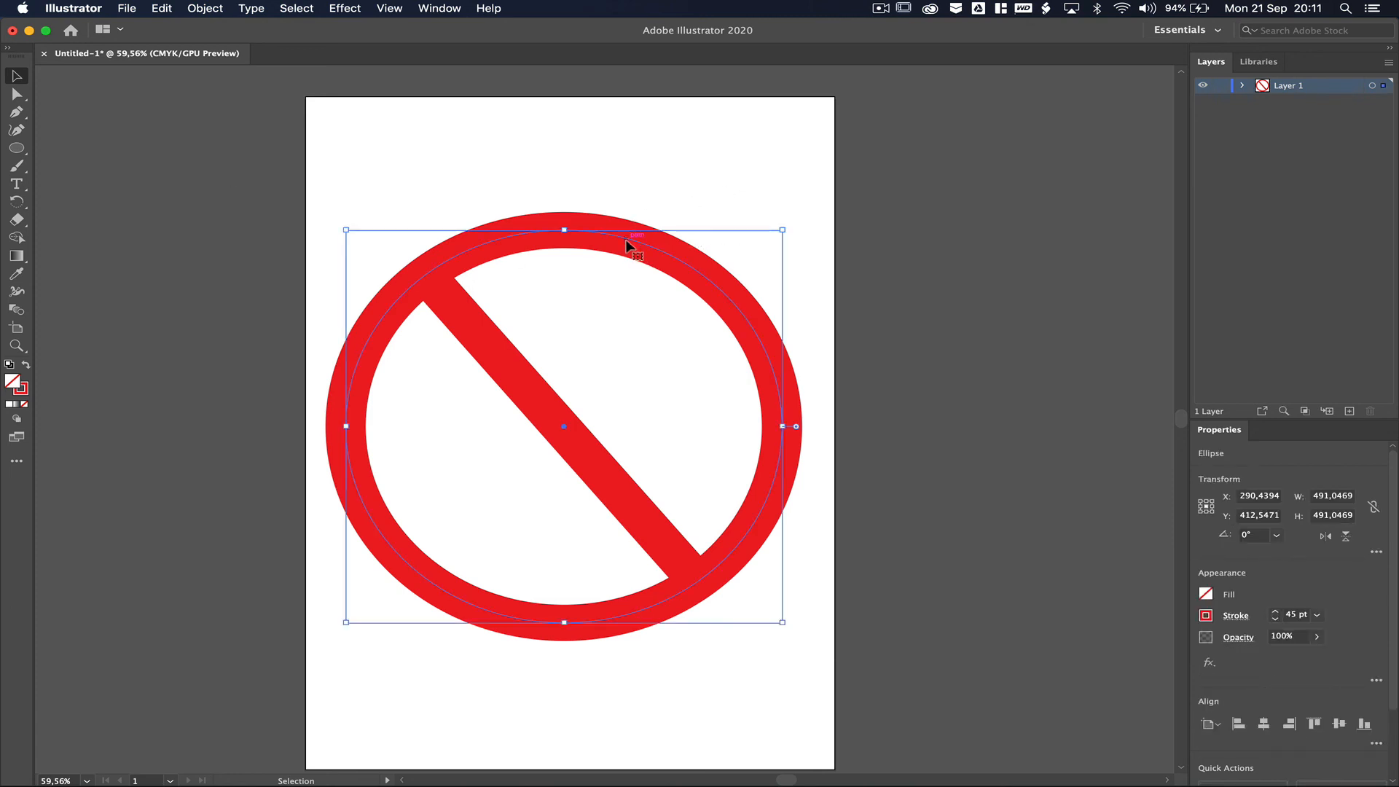
pyautogui.moveTo(631, 241); pyautogui.dragTo(677, 208)
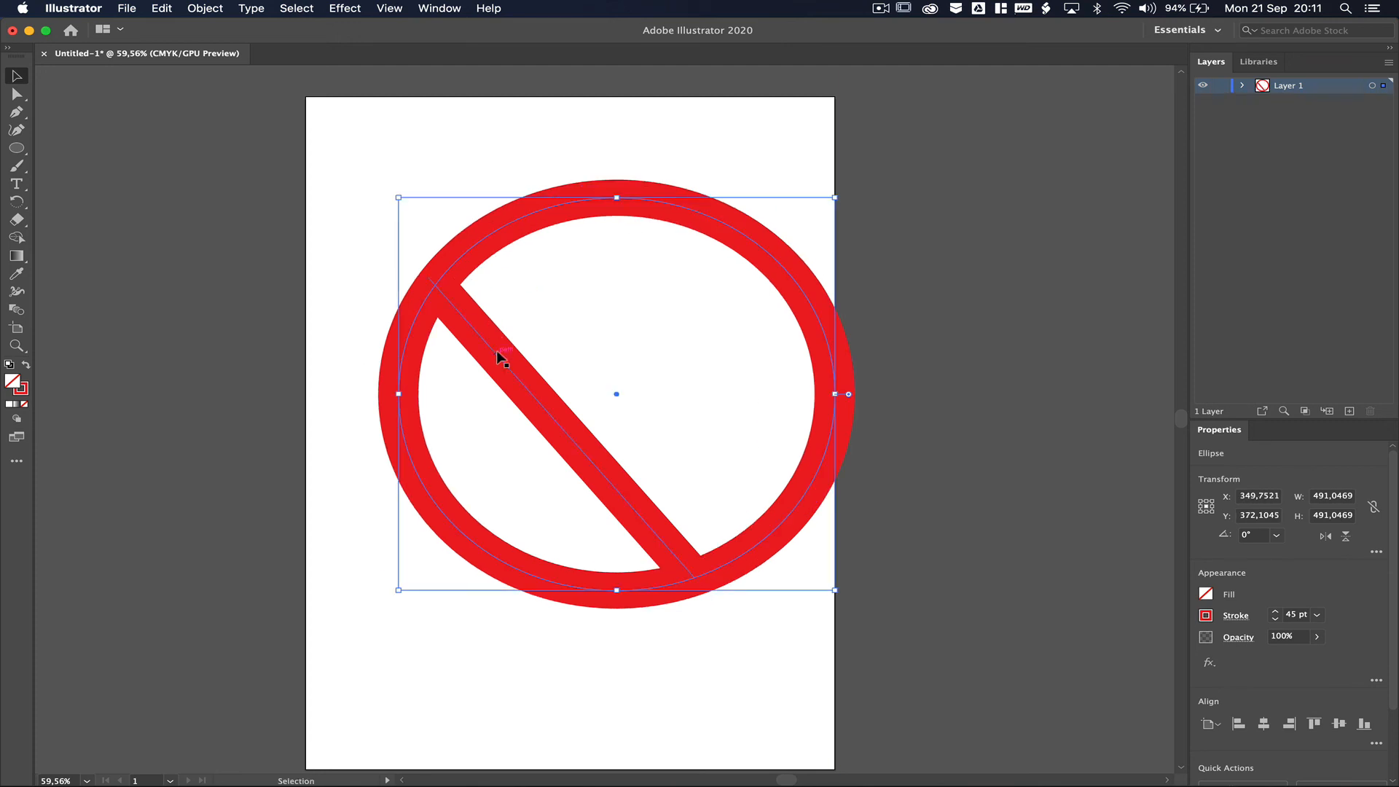
pyautogui.hotkey('ctrl', 'z')
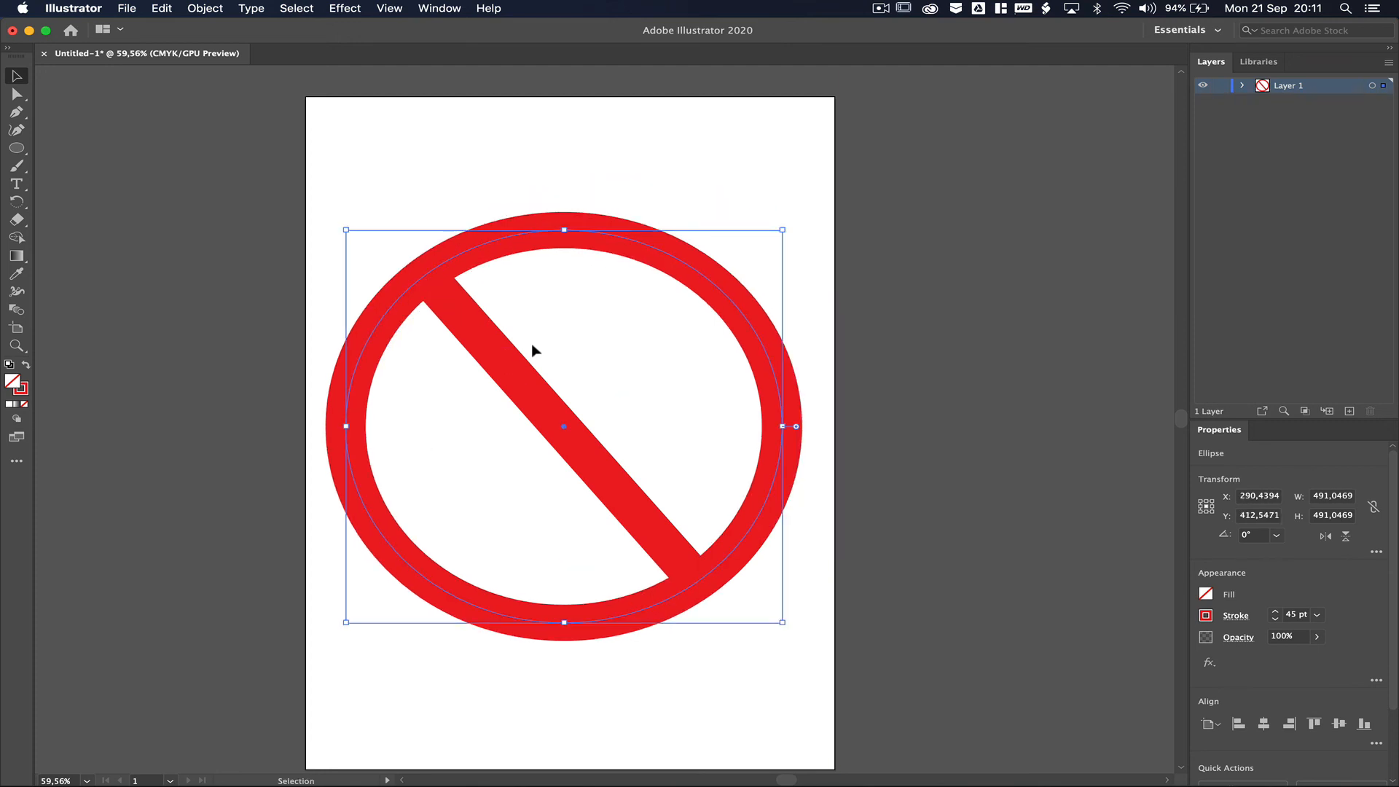
pyautogui.click(309, 249)
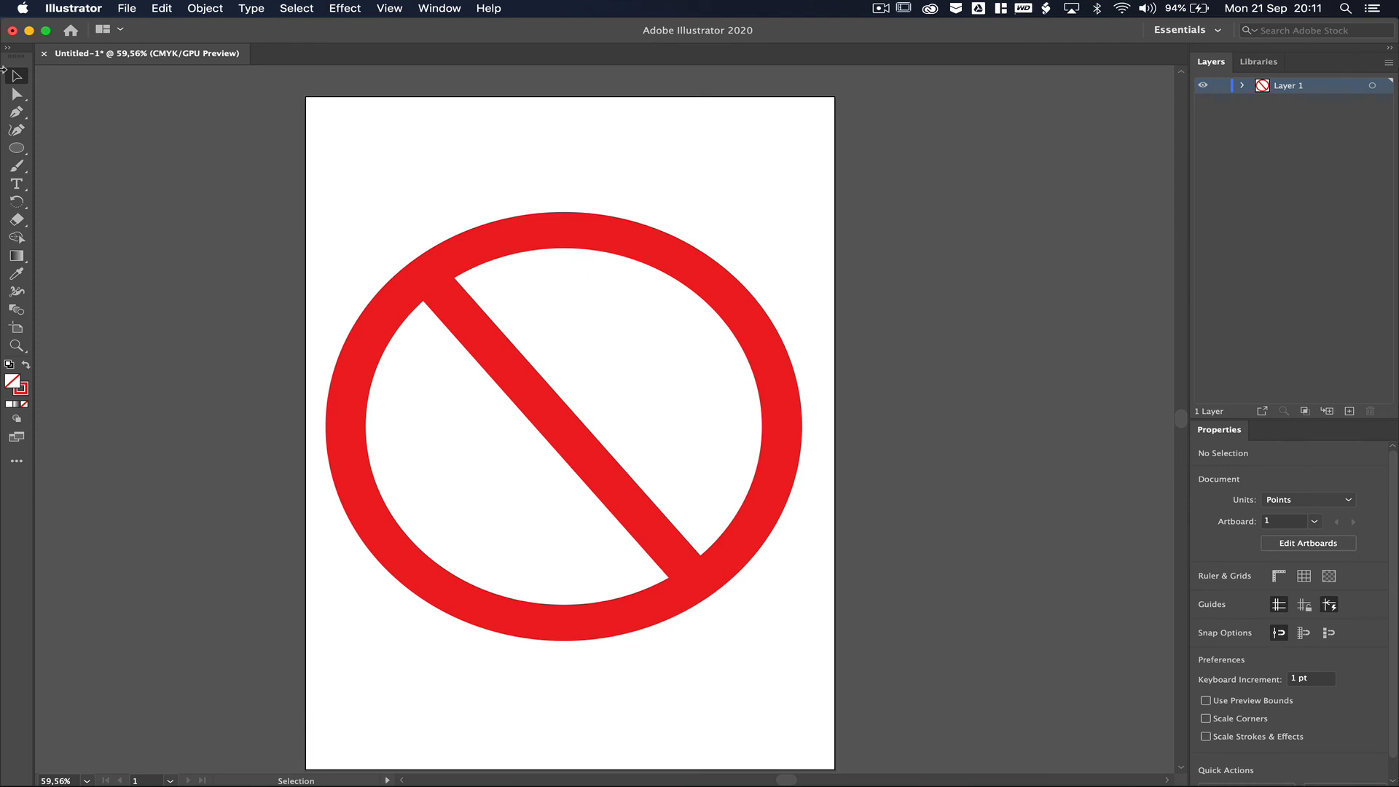
# Group the circle and the diagonal bar into one object and deselect it
pyautogui.moveTo(272, 184); pyautogui.dragTo(790, 465)
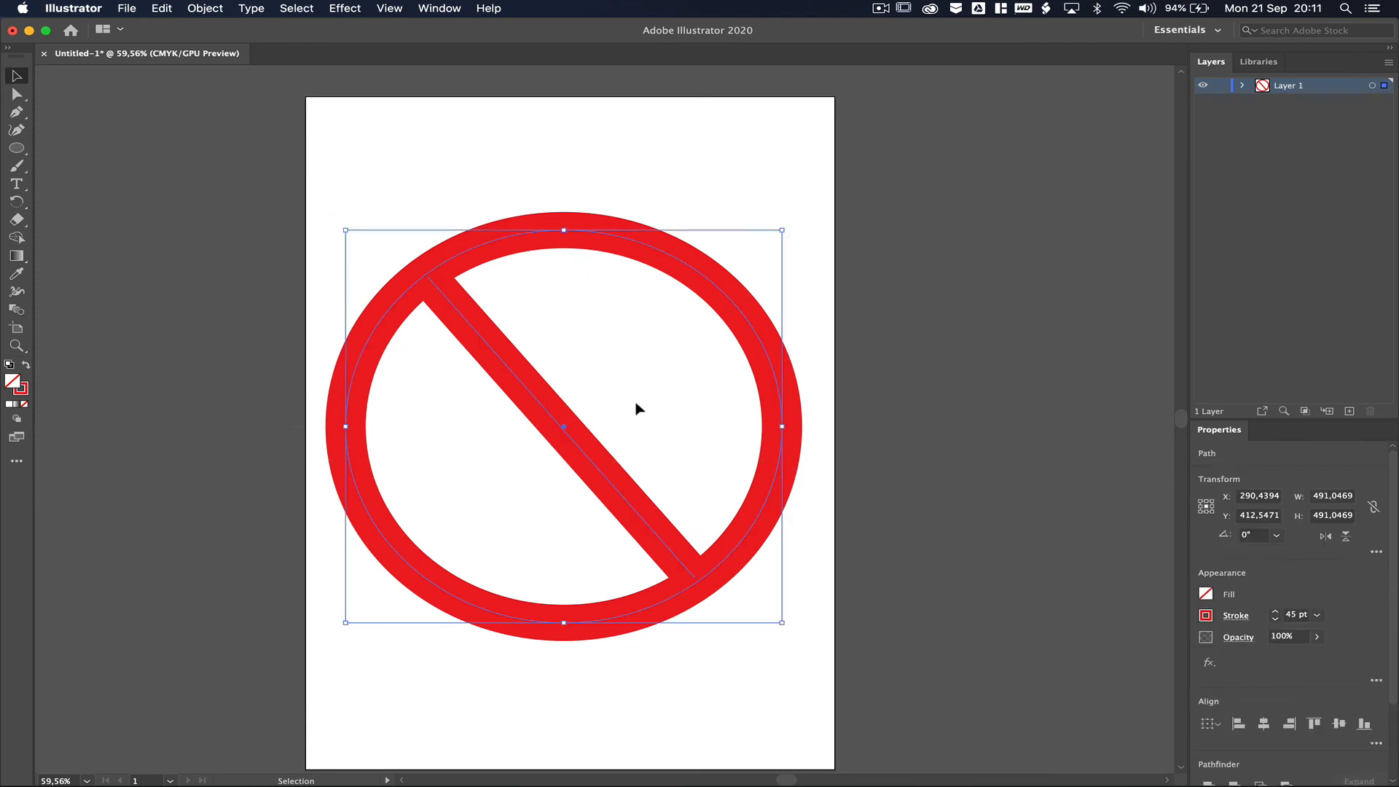
pyautogui.click(224, 9)
pyautogui.click(214, 78)
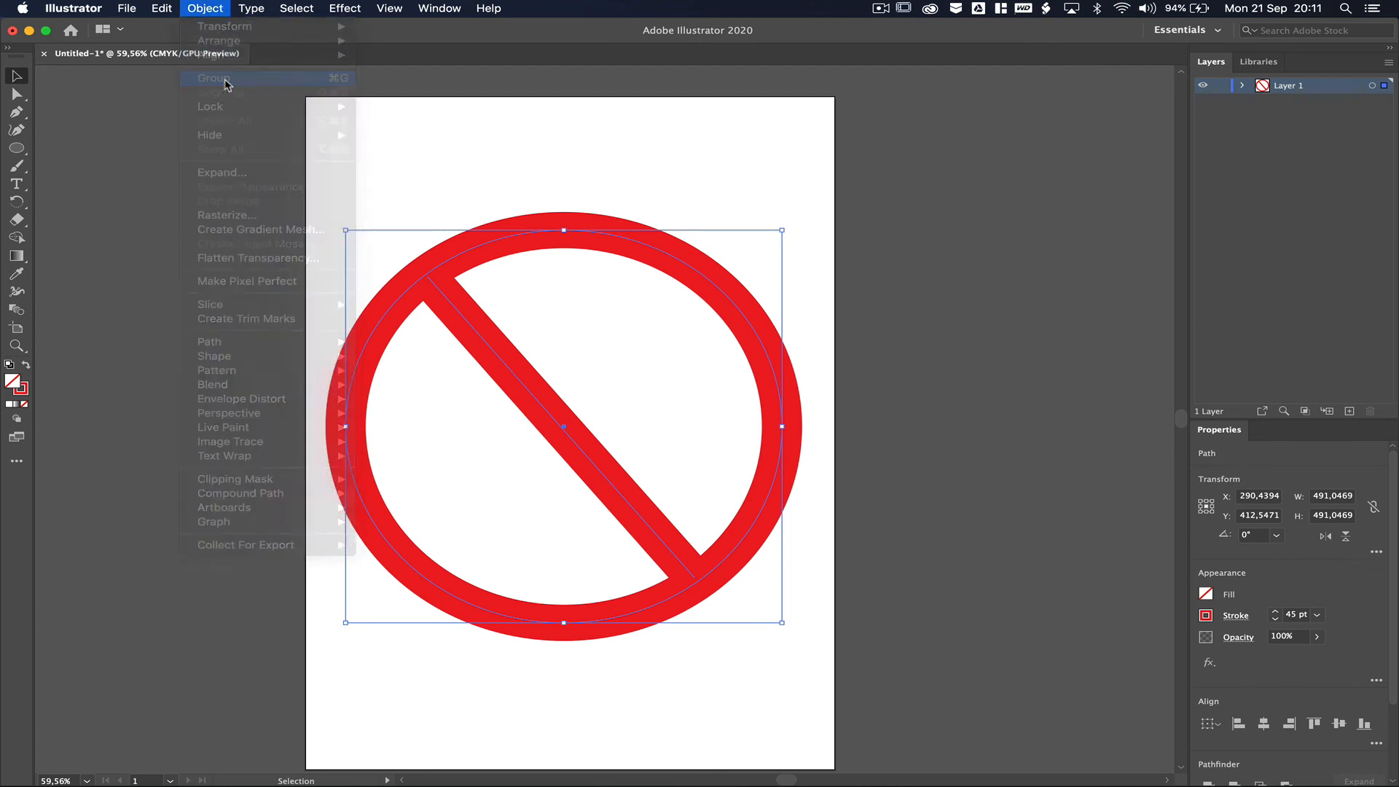
pyautogui.click(796, 155)
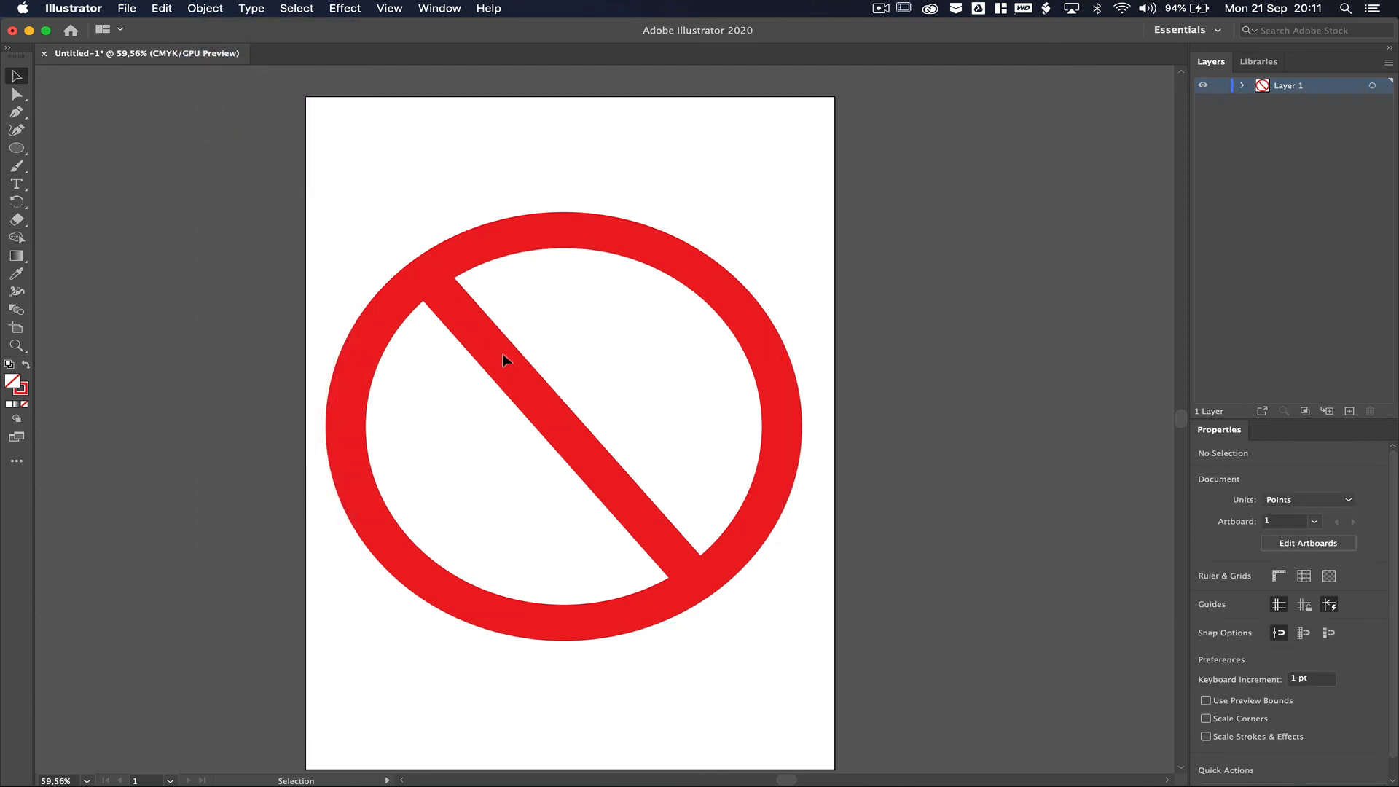